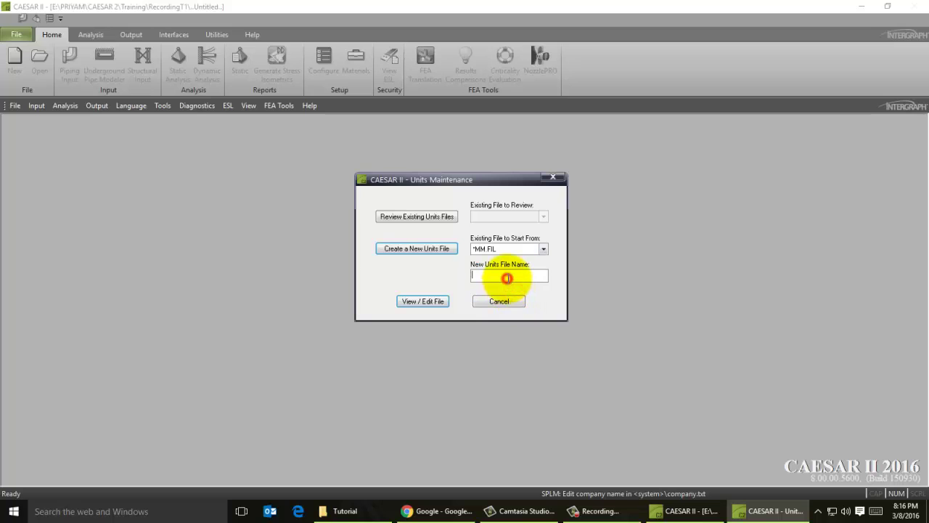
Step: Create the units file T1 from *MM.FIL and set its stress unit to N./sq.mm
text(T1)
click(429, 303)
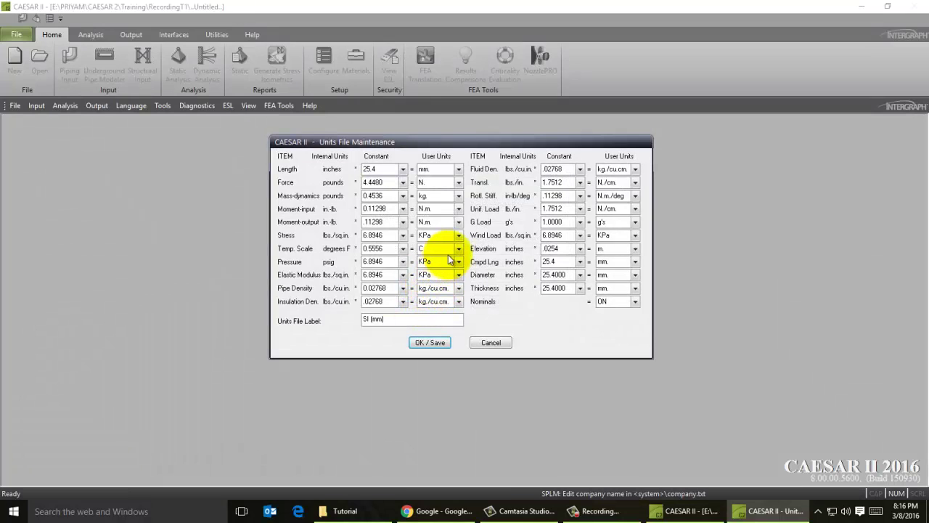
click(459, 235)
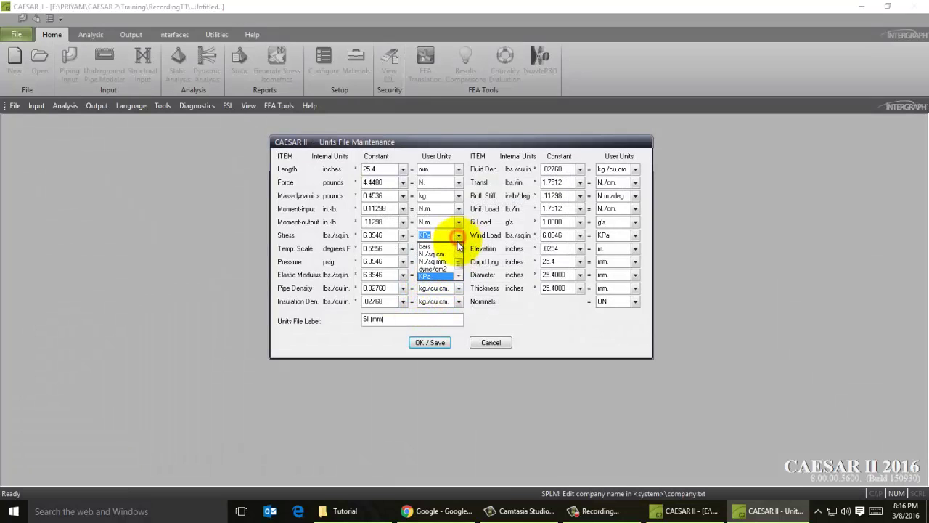
click(459, 252)
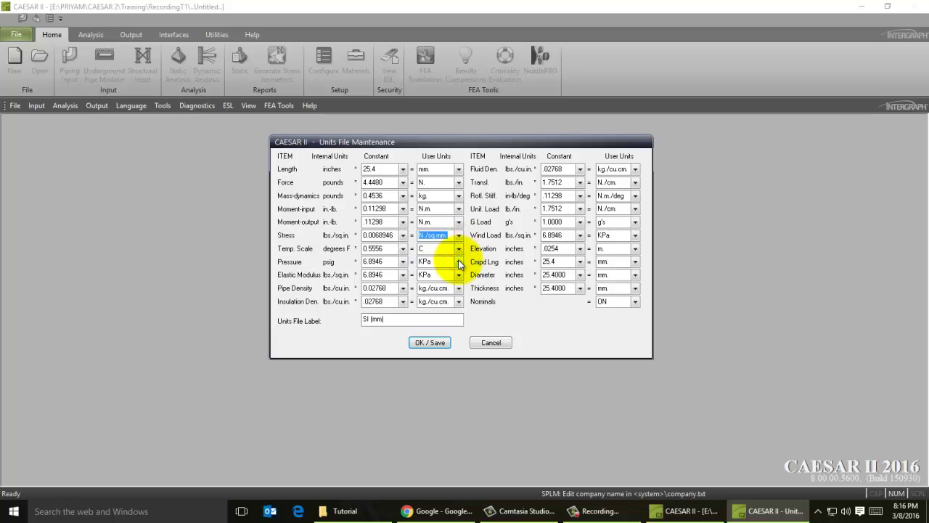
Step: Set the pressure unit to bars and the elastic modulus unit to N./sq.mm
click(458, 261)
click(451, 273)
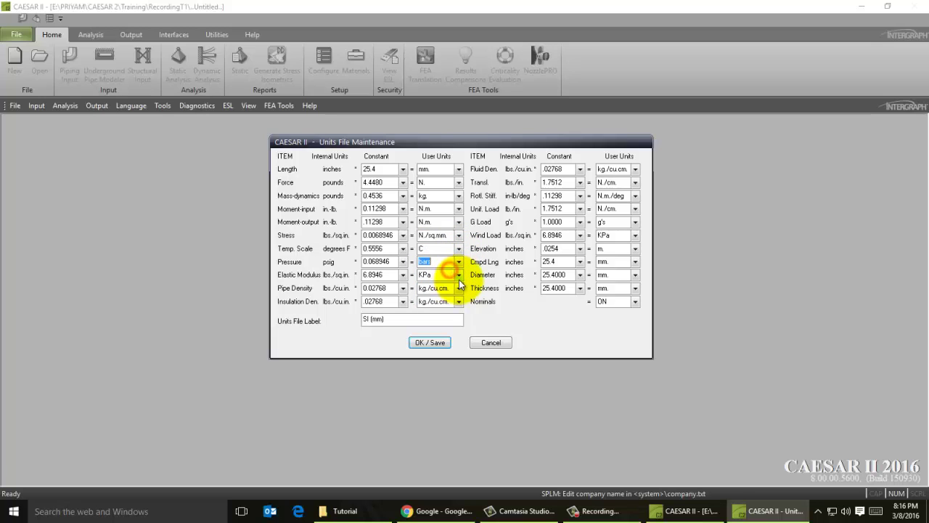
click(458, 275)
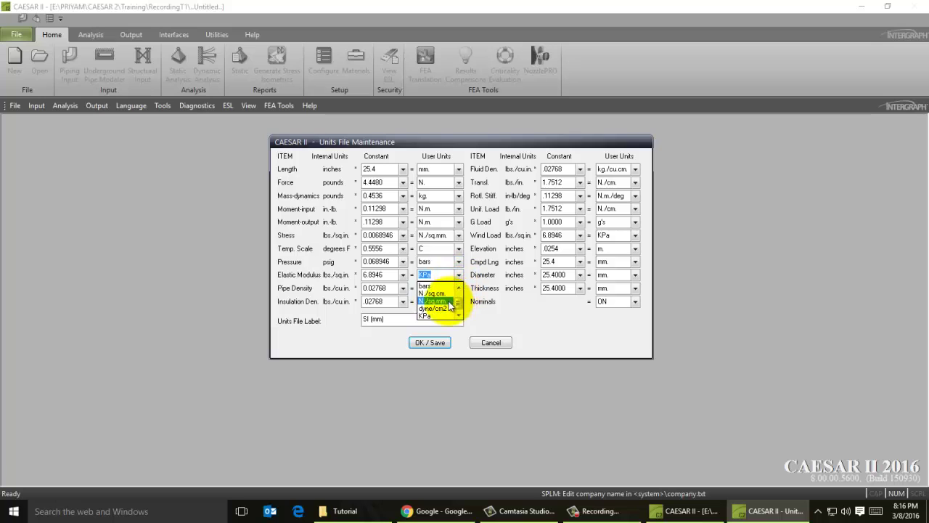
click(435, 301)
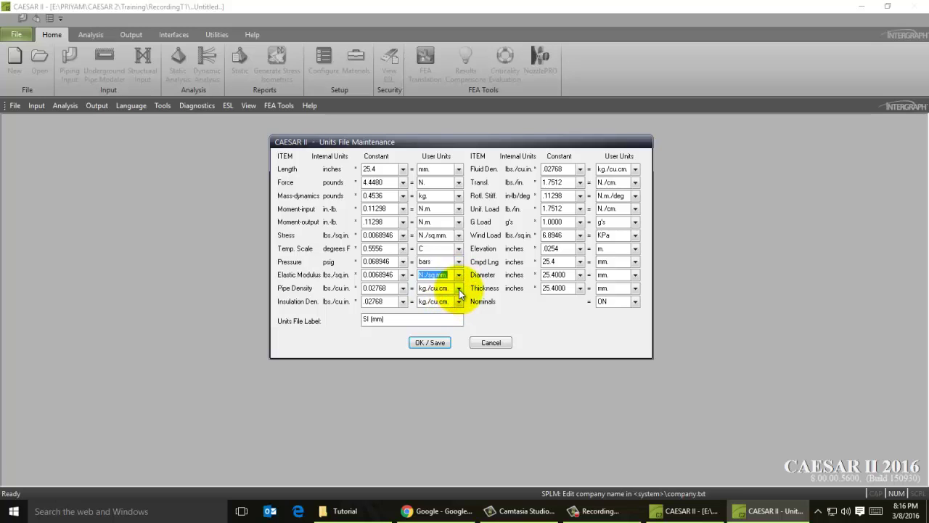
Step: Set the pipe density and insulation density units to kg/cu.m
click(459, 289)
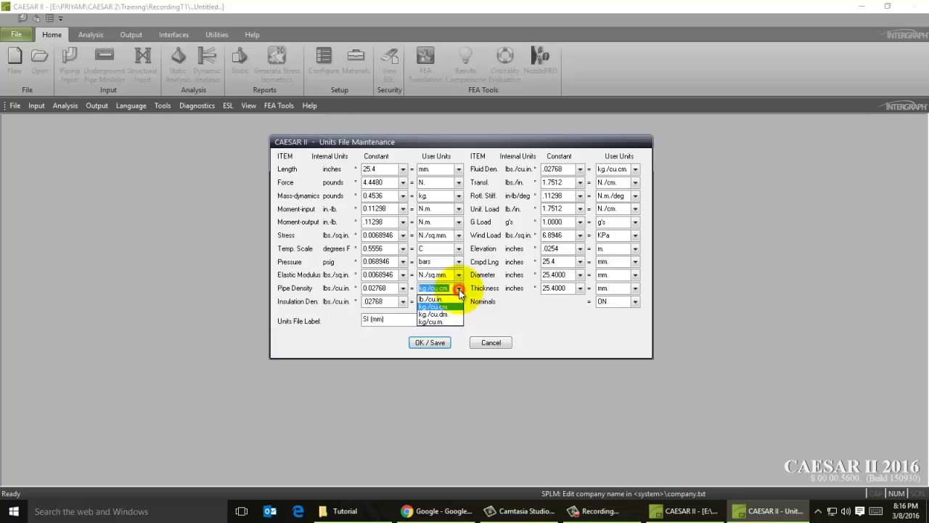
click(449, 320)
click(457, 301)
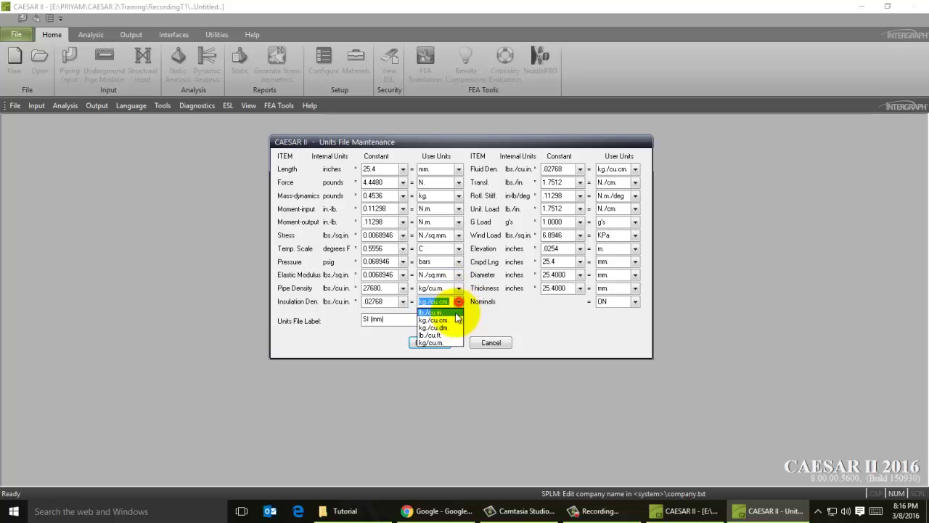
click(445, 336)
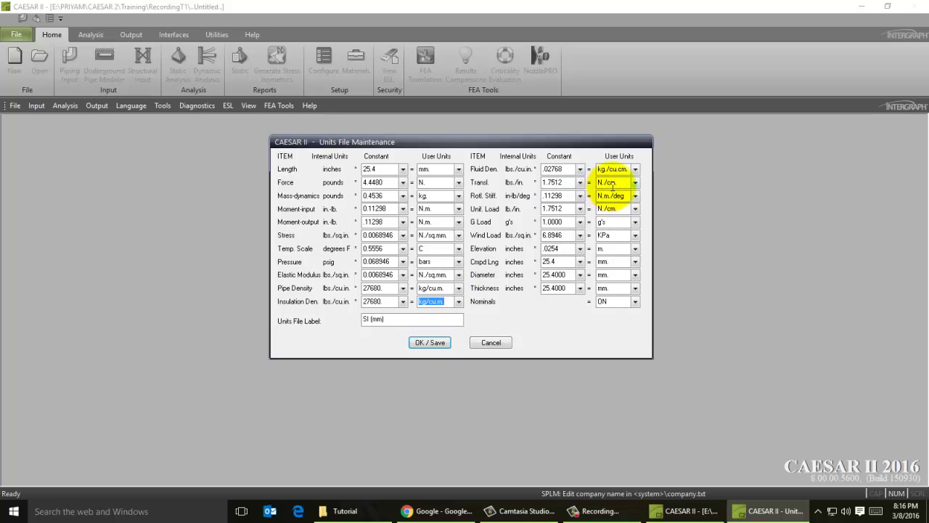
Step: Set the translational stiffness and uniform load units to N./mm
click(635, 182)
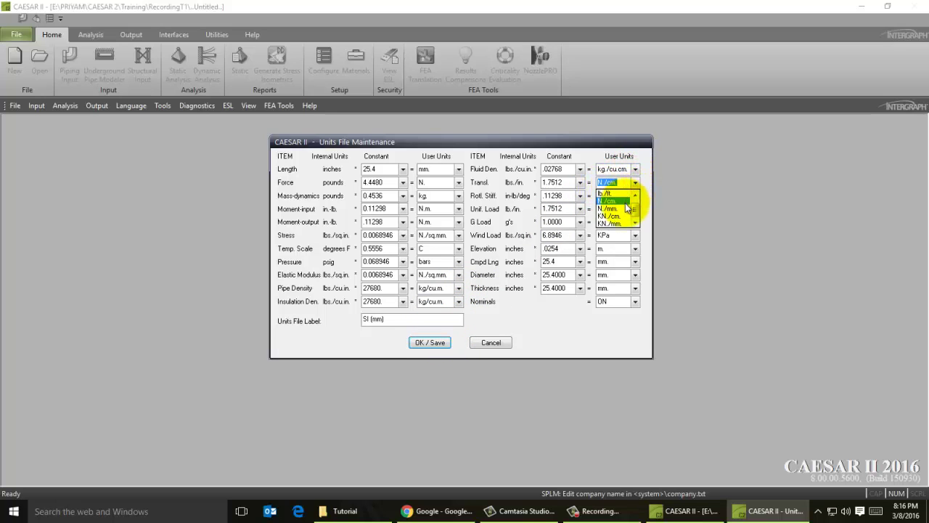
click(624, 209)
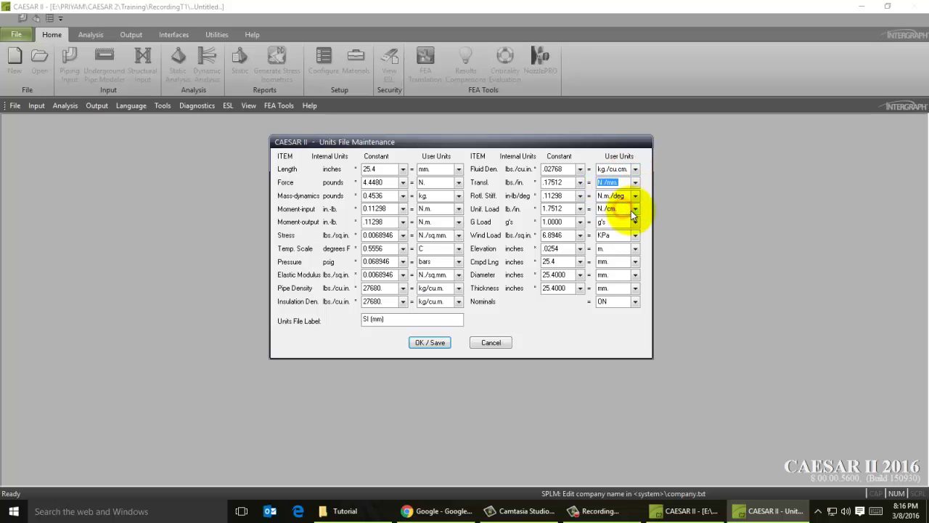
click(635, 210)
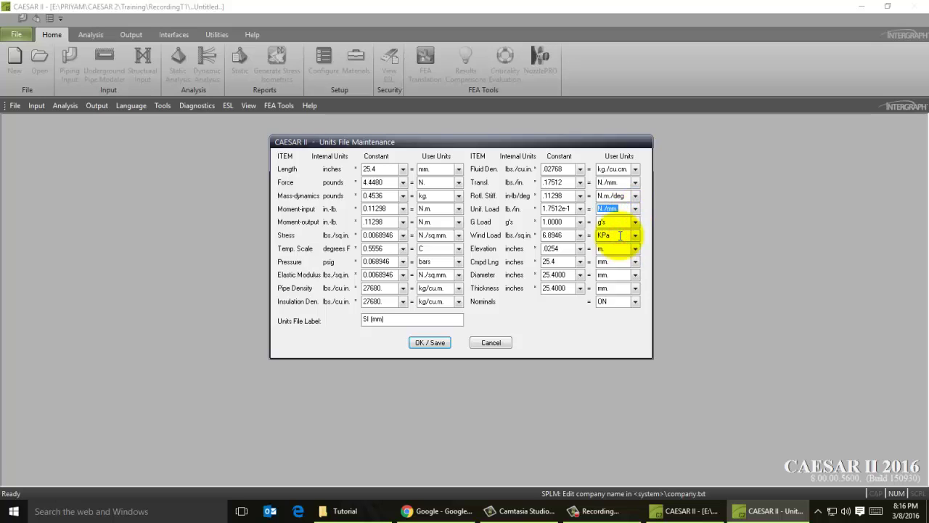
click(620, 235)
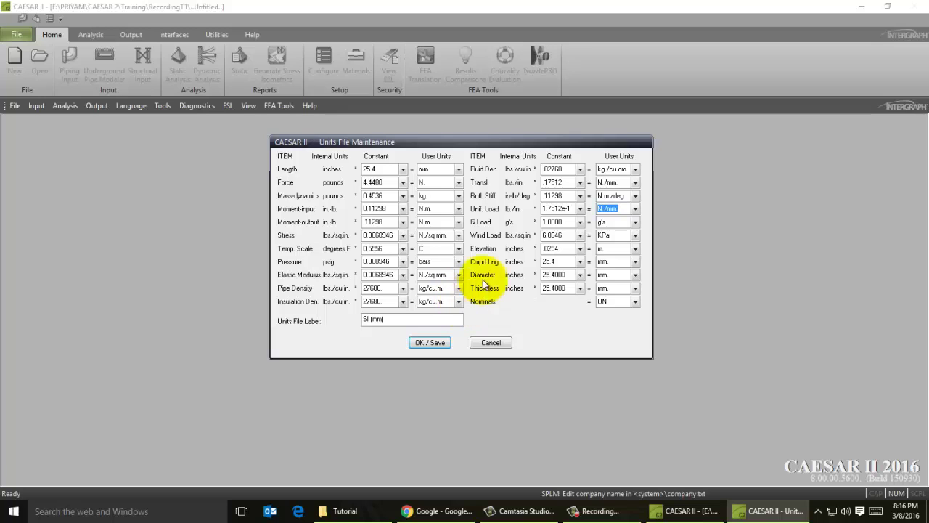
Step: Set the fluid density unit to kg/cu.m. and reselect N./mm. for translational stiffness
click(635, 169)
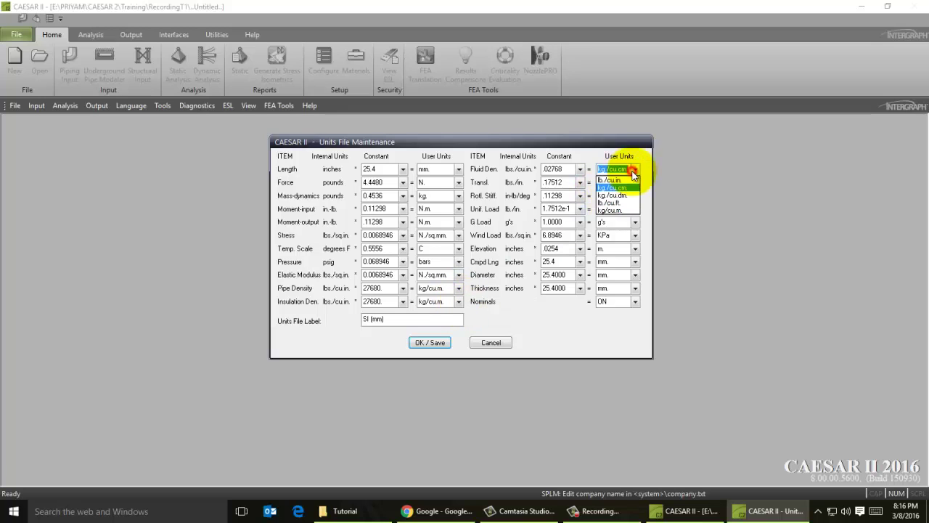
click(626, 210)
click(636, 183)
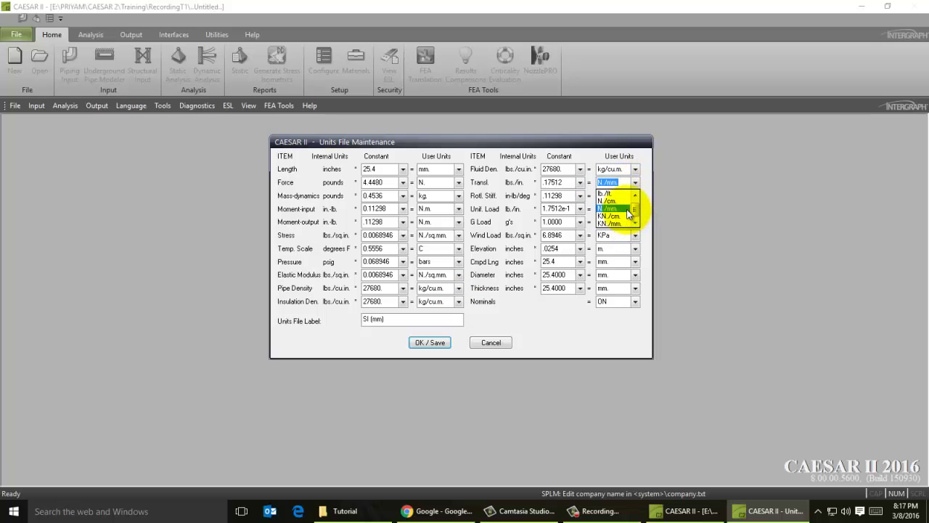
click(614, 209)
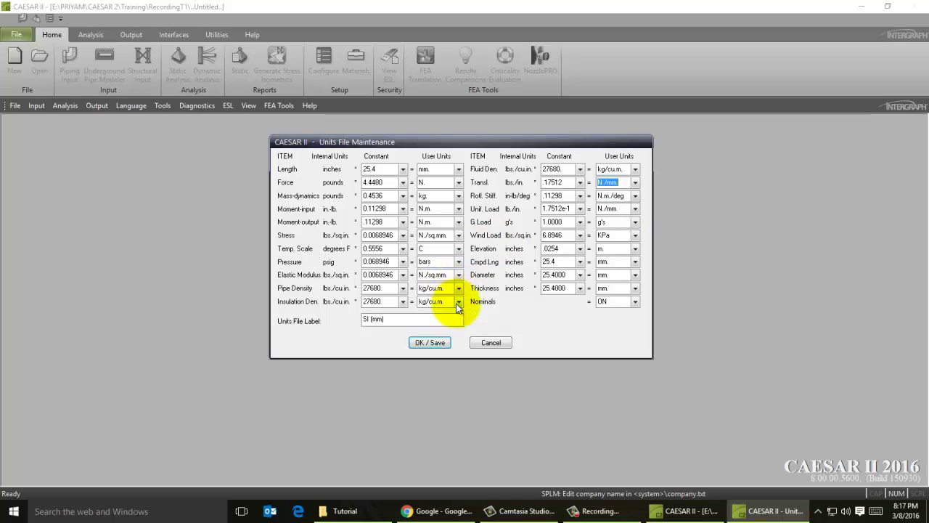
Step: Save the new units file and close units maintenance
click(433, 342)
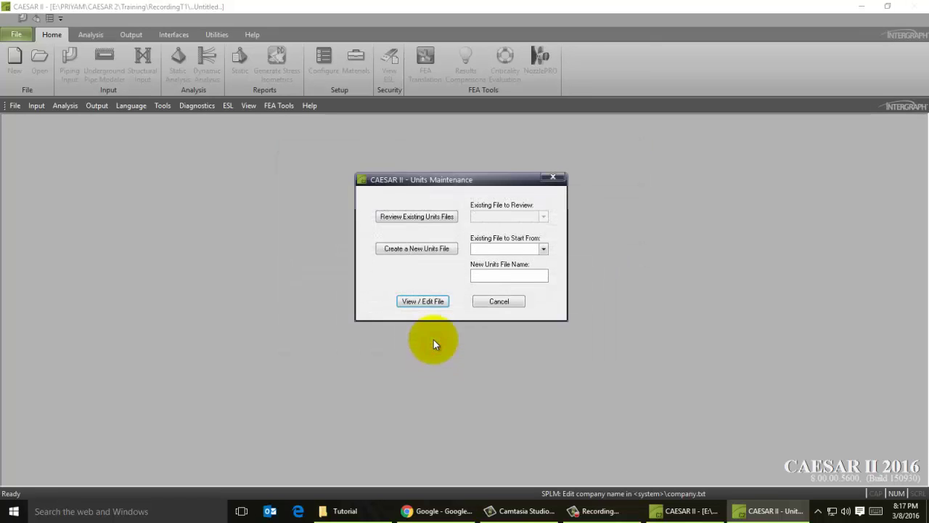
click(493, 276)
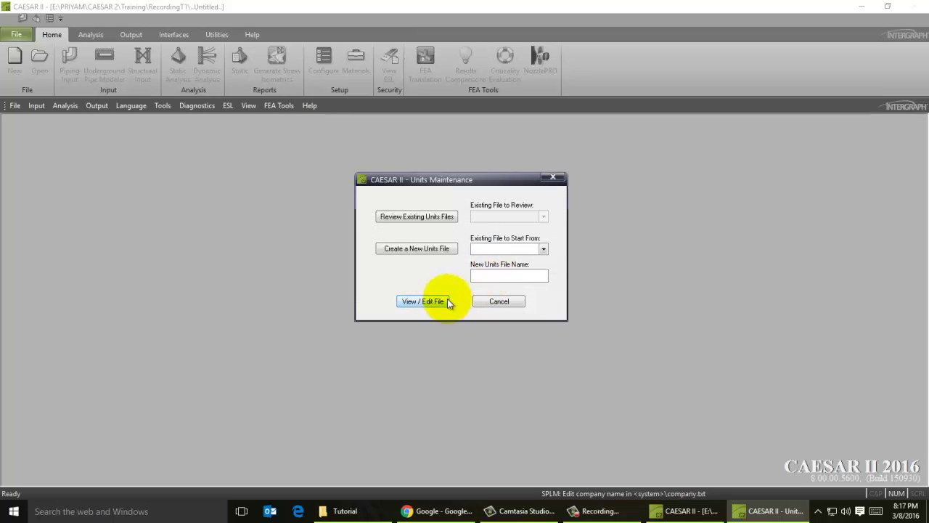
click(499, 301)
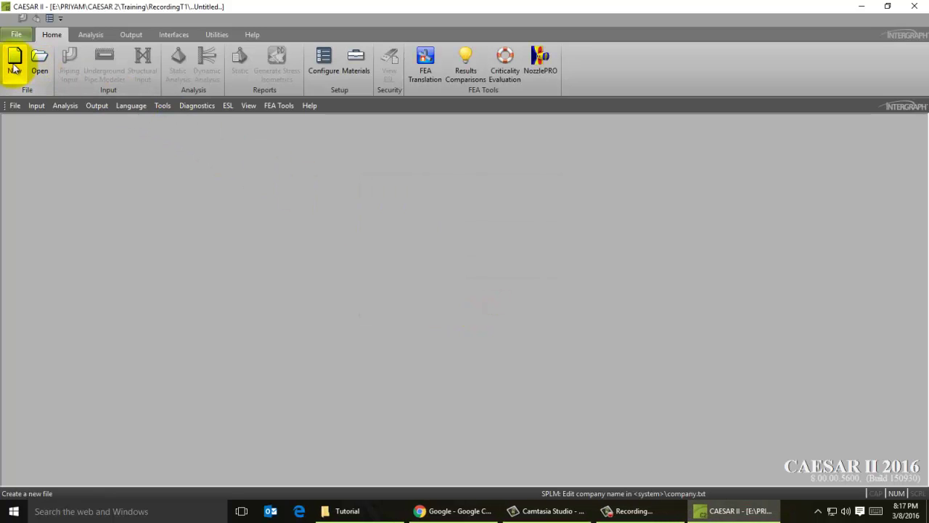
Step: In the configuration's database definitions, set the units file name to T1.FIL and save the configuration
click(163, 107)
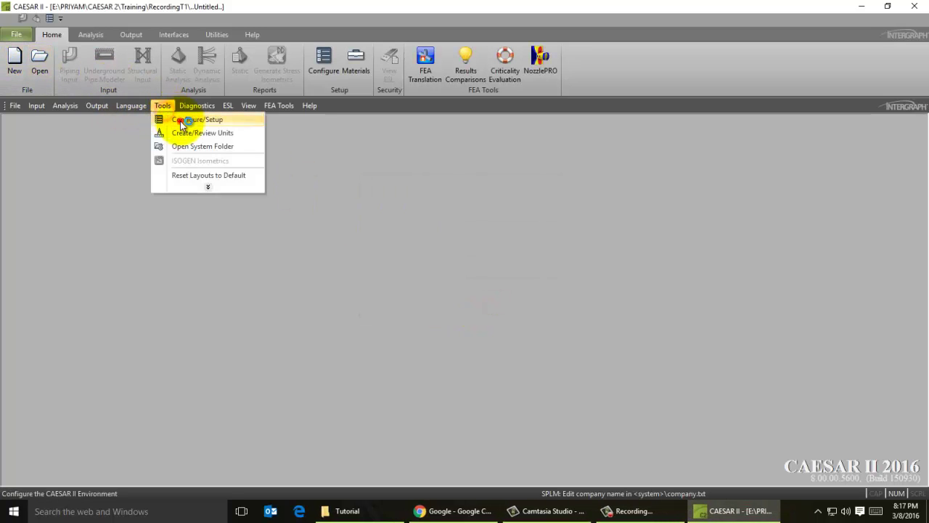
click(182, 121)
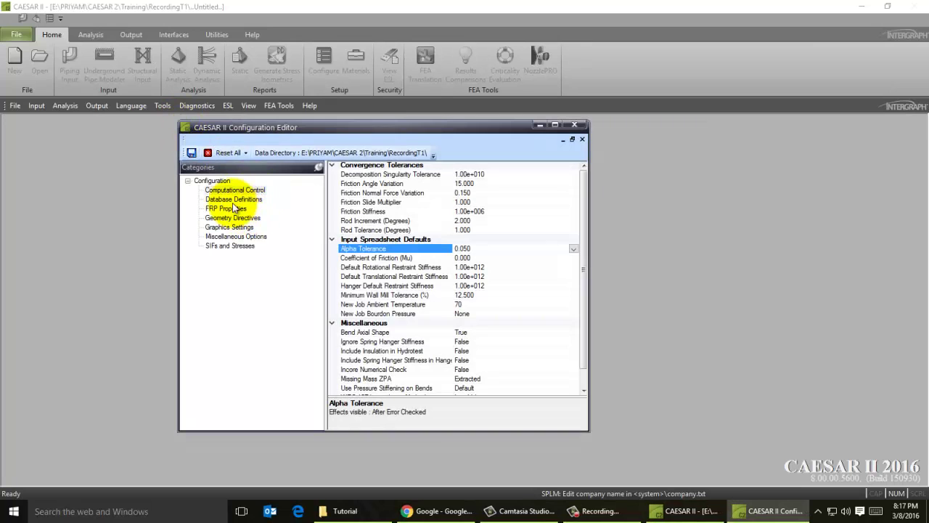
click(232, 200)
click(501, 229)
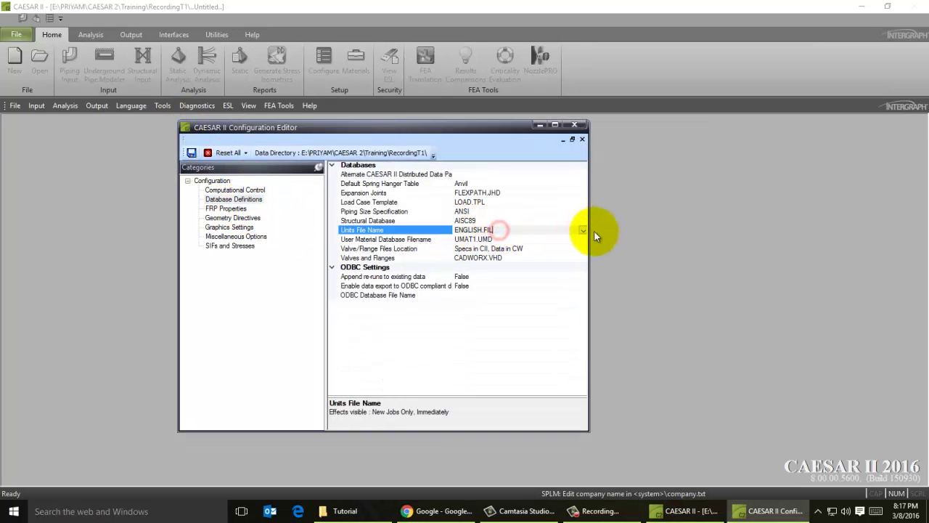
click(584, 231)
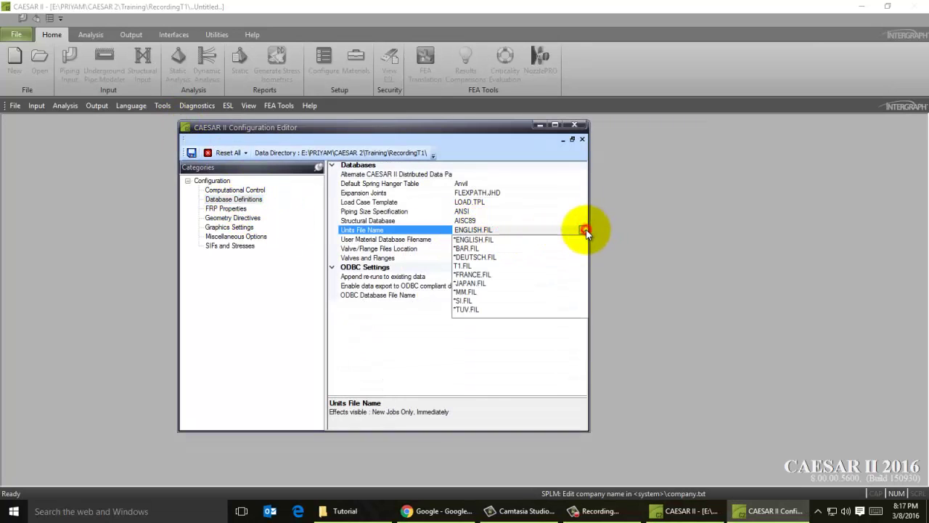
click(477, 266)
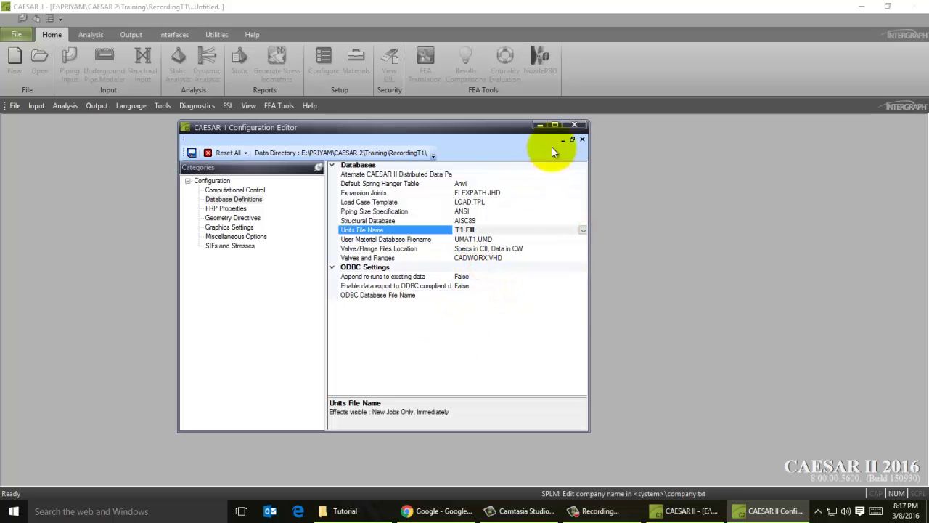
click(192, 153)
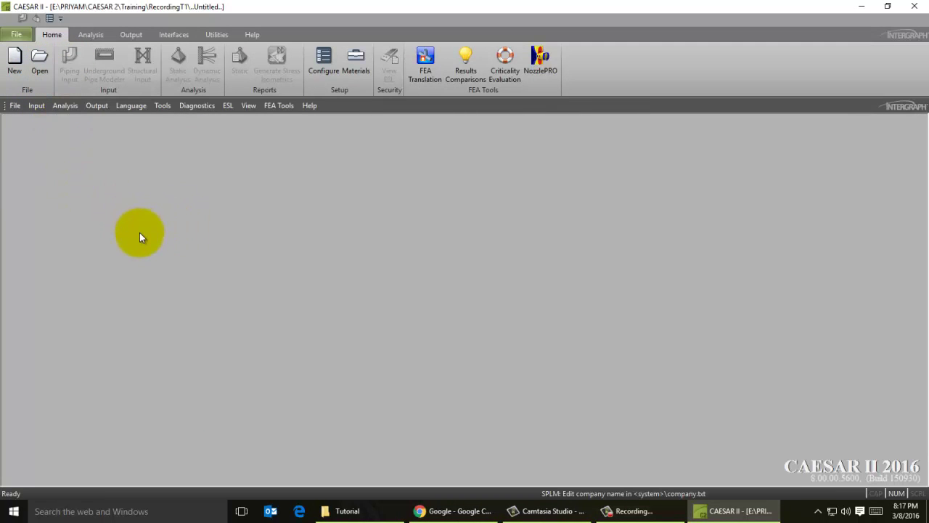
Step: Create a new piping input job named T1 in the RecordingT1 folder and accept its units
click(16, 68)
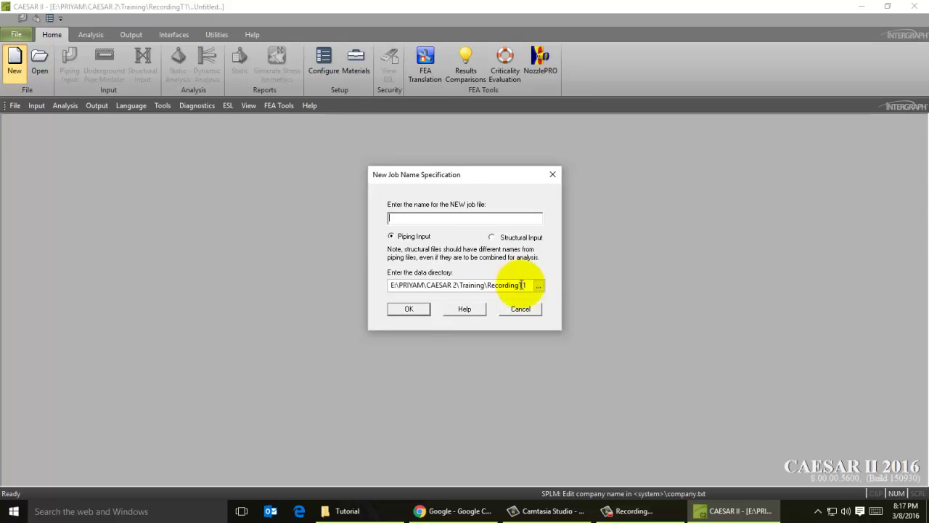
text(T1)
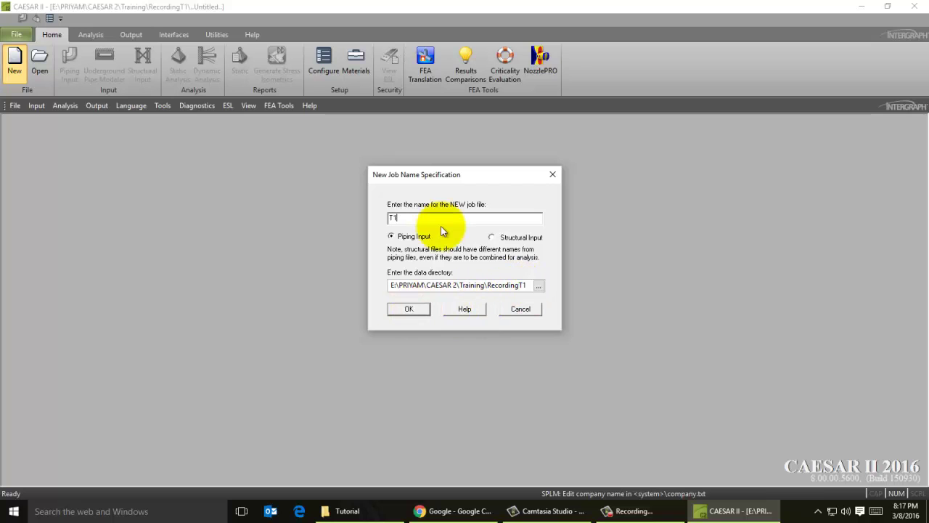
key(Return)
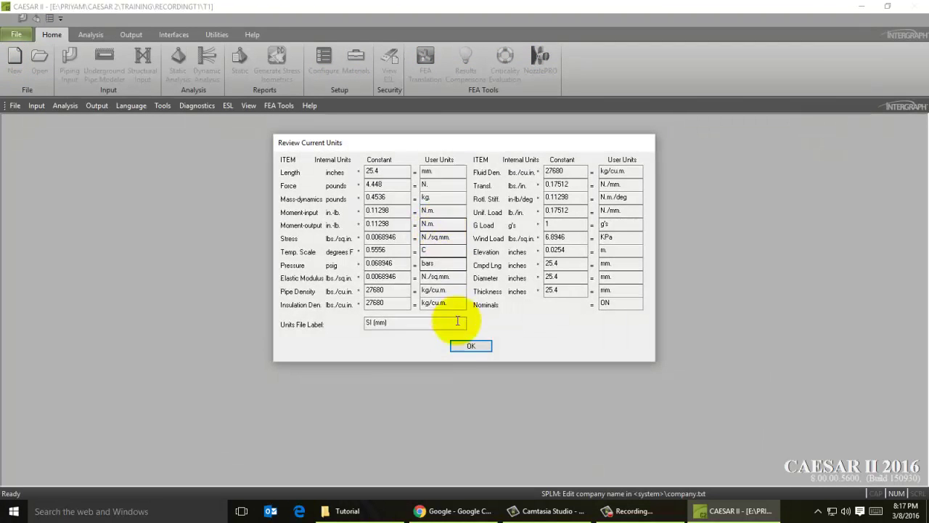
click(467, 346)
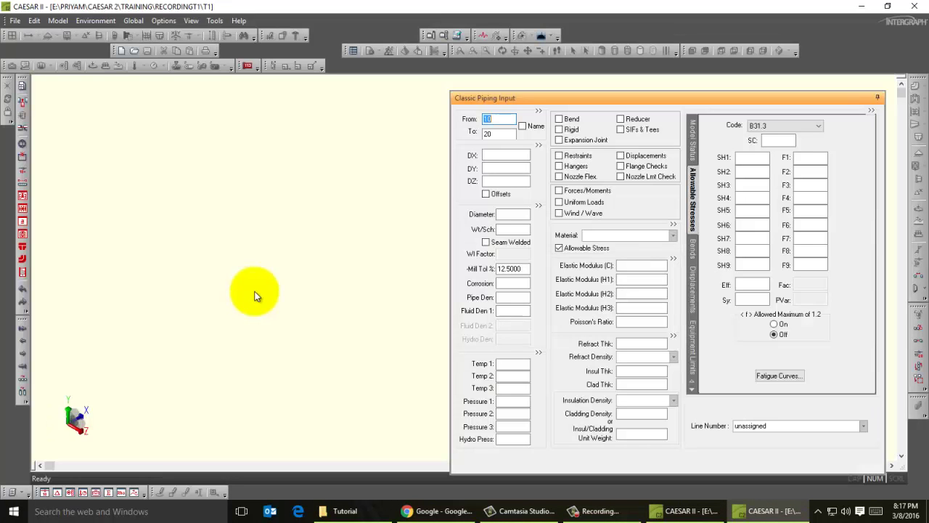
Step: Set the DX length of pipe element 10 to 20 to -10000 mm
click(505, 156)
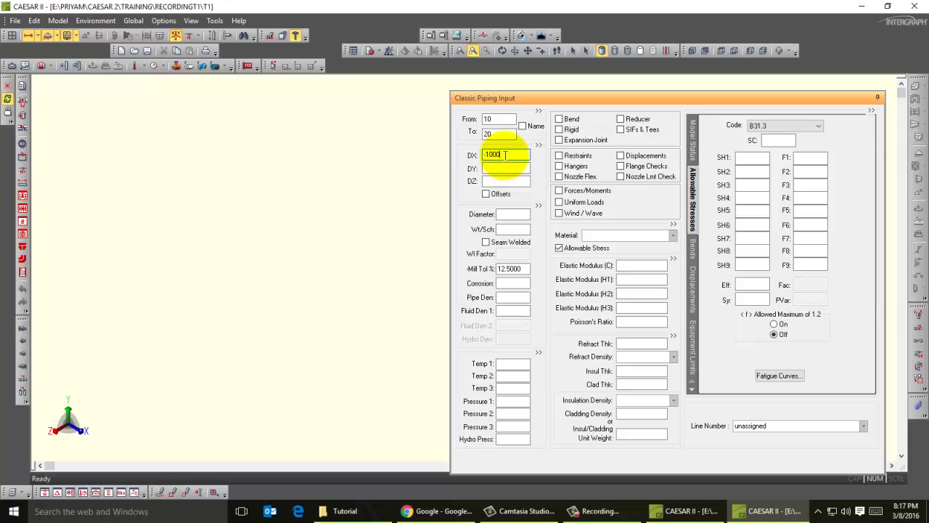
text(-10000)
key(Tab)
key(Tab)
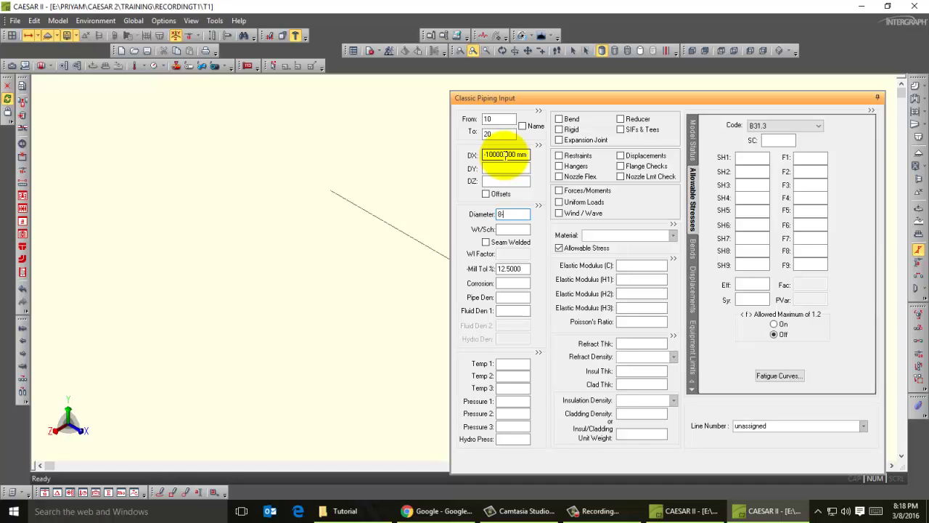
Step: Set the pipe element's nominal diameter to 8 and enter the schedule that gives a wall thickness of 8.1788 mm
key(Tab)
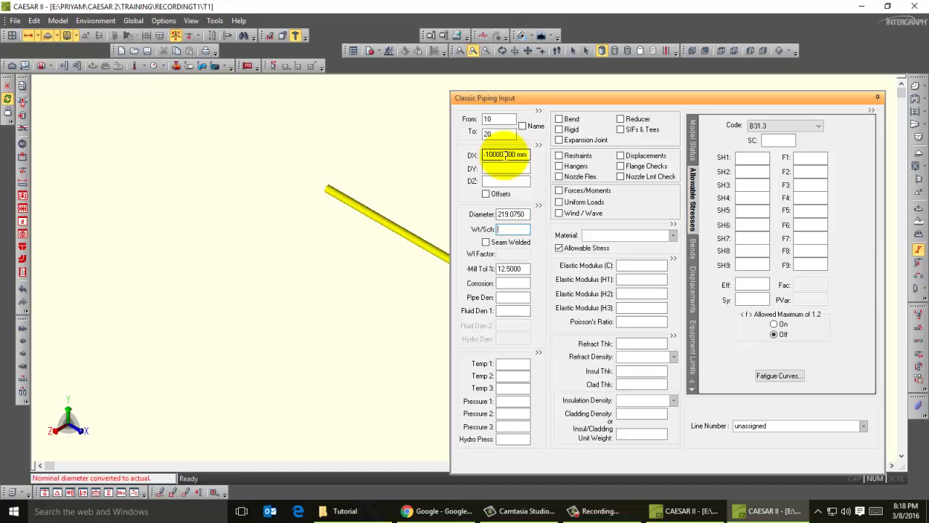
key(Tab)
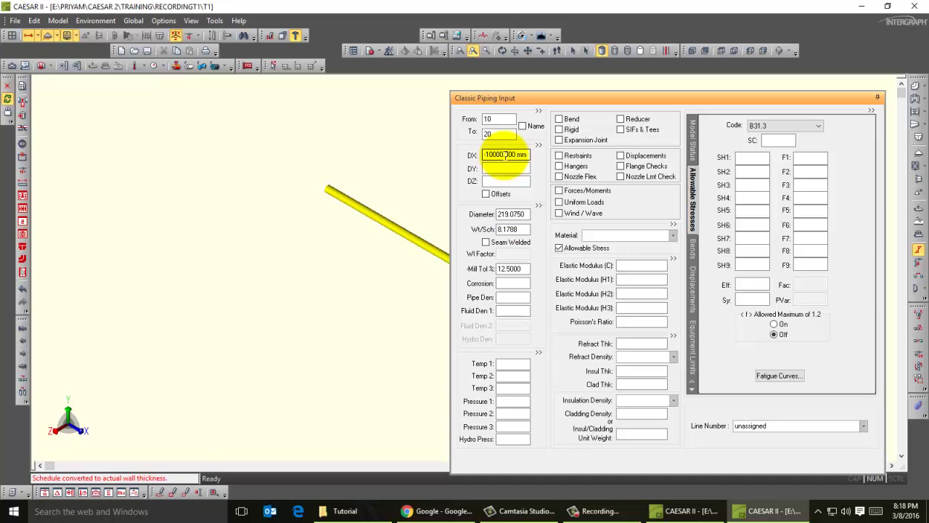
key(Tab)
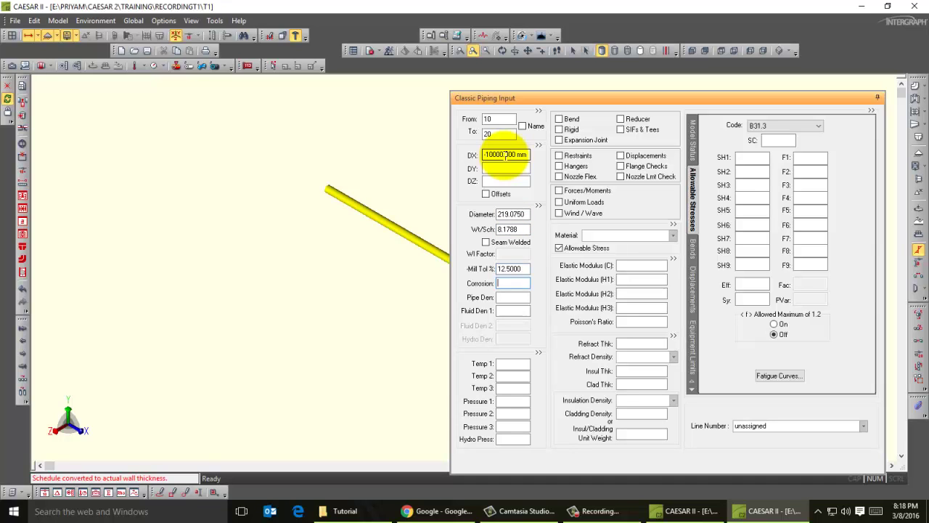
Step: Assign material (106)A106 Grade B to the pipe element
click(620, 236)
click(674, 235)
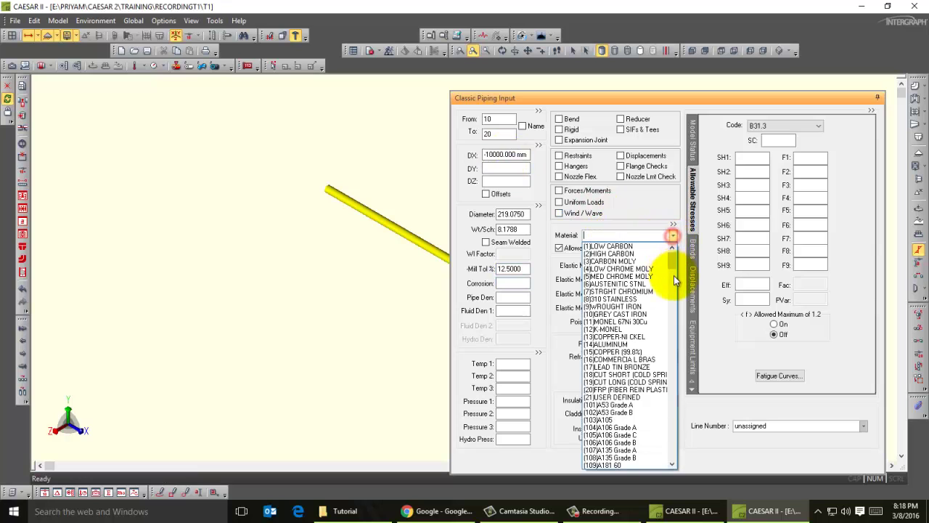
click(632, 442)
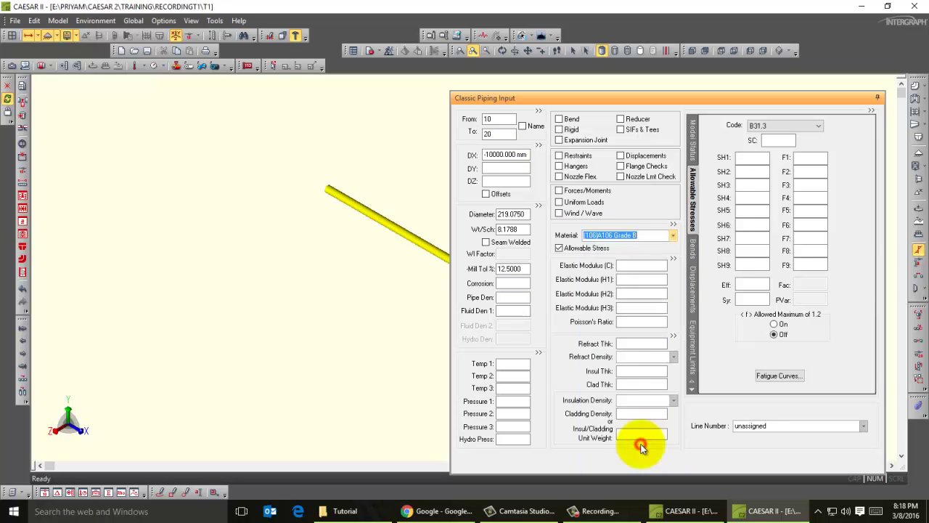
Step: Set the element's Temp 1 to 21 and Pressure 1 to 1
click(502, 364)
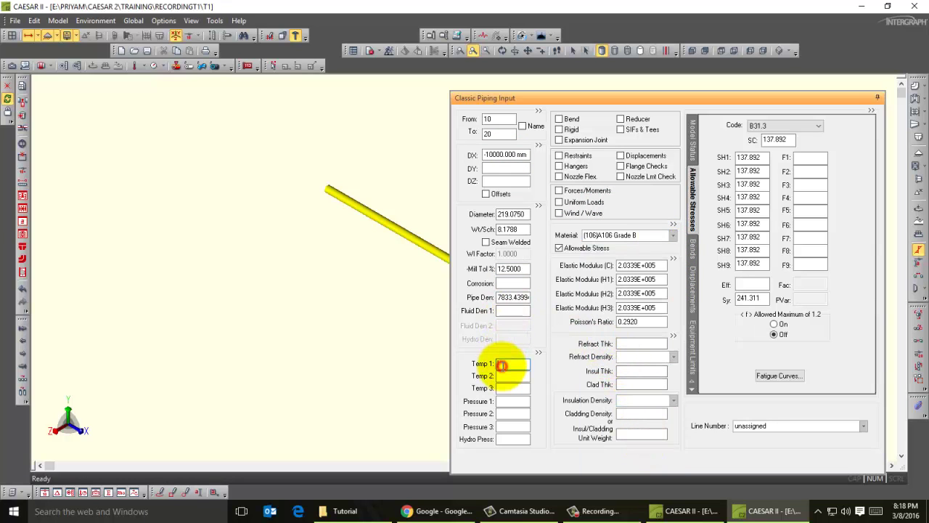
text(21)
key(Tab)
key(Tab)
key(Tab)
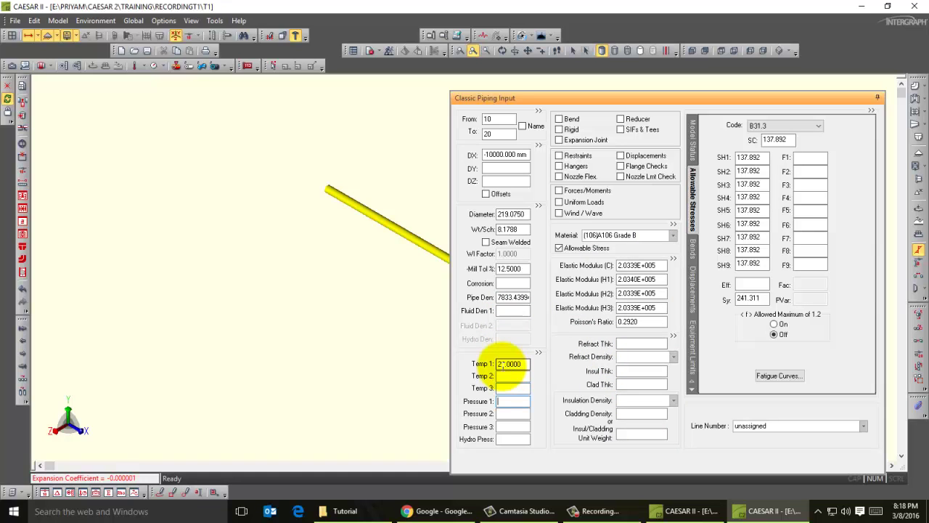
key(Tab)
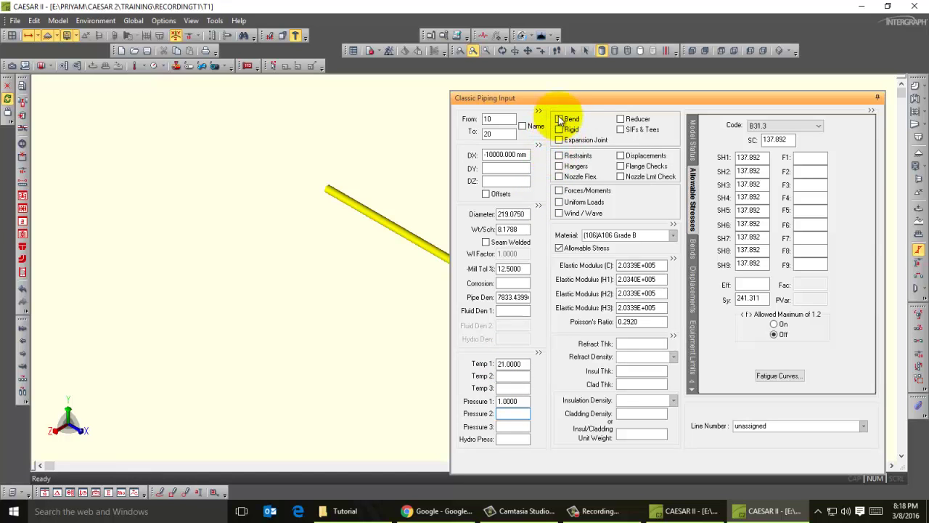
Step: Examine the pipe element in the model view with the piping input form moved out of the way
drag(552, 99, 631, 86)
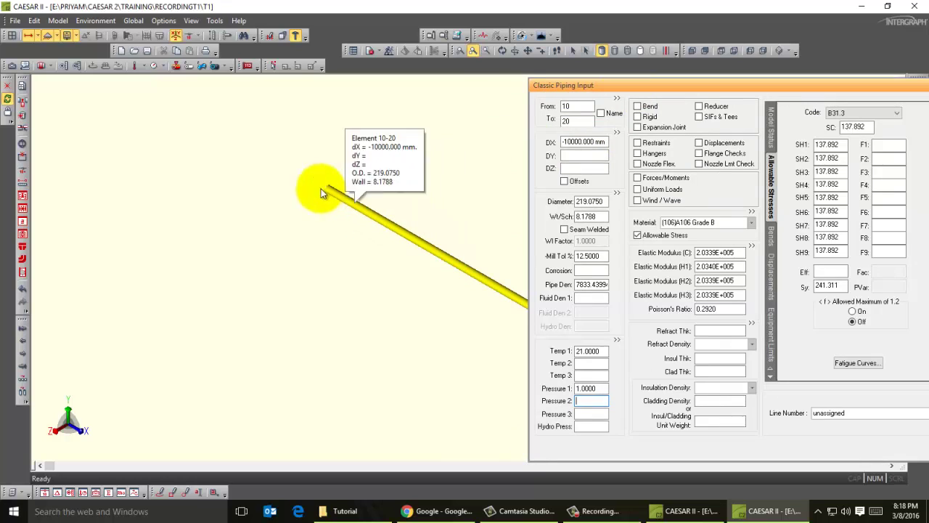
scroll(276, 194, down, 3)
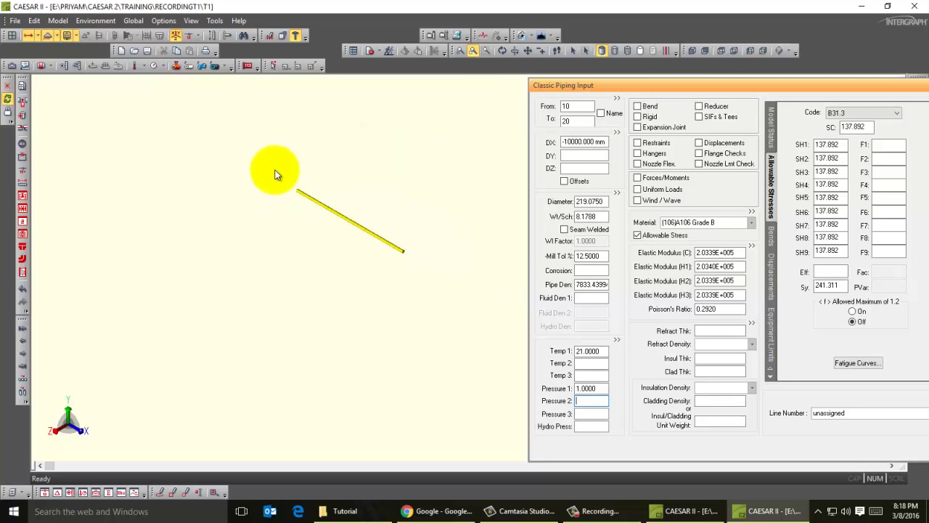
middle_drag(266, 173, 192, 176)
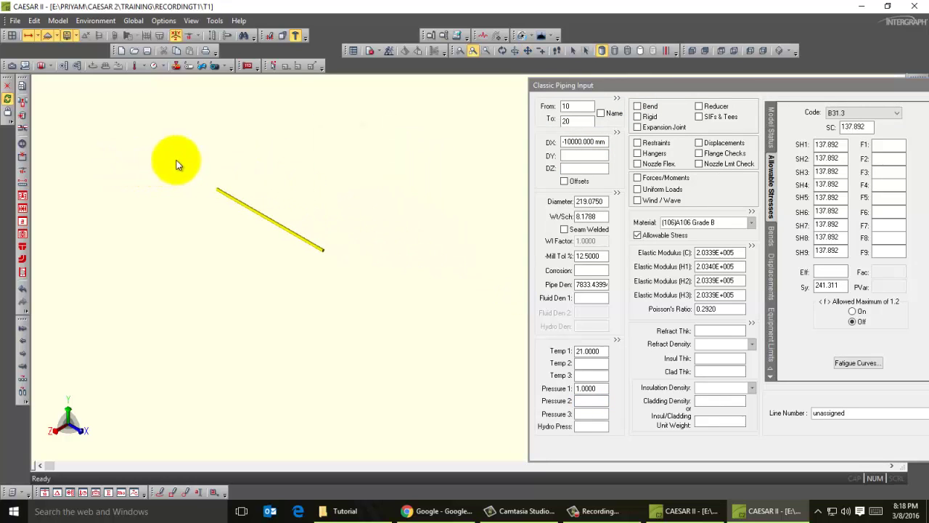
drag(177, 160, 360, 287)
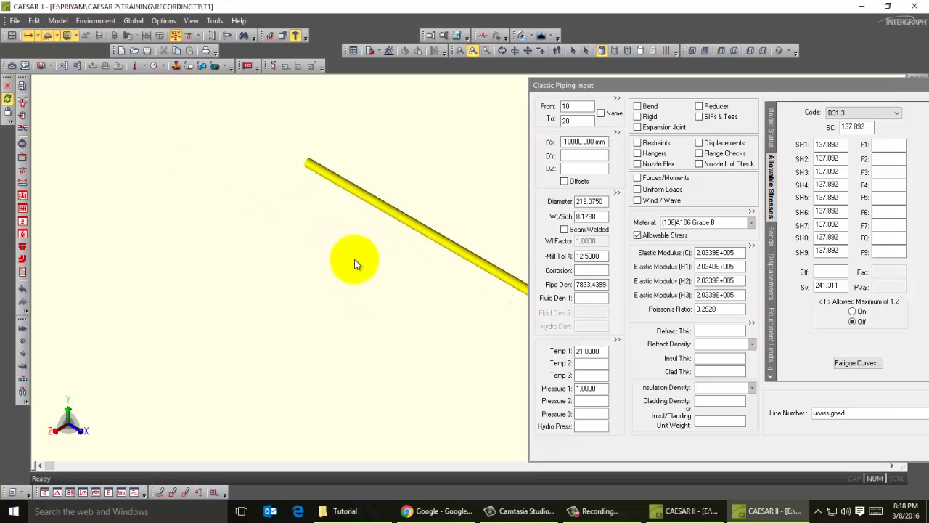
scroll(354, 255, down, 2)
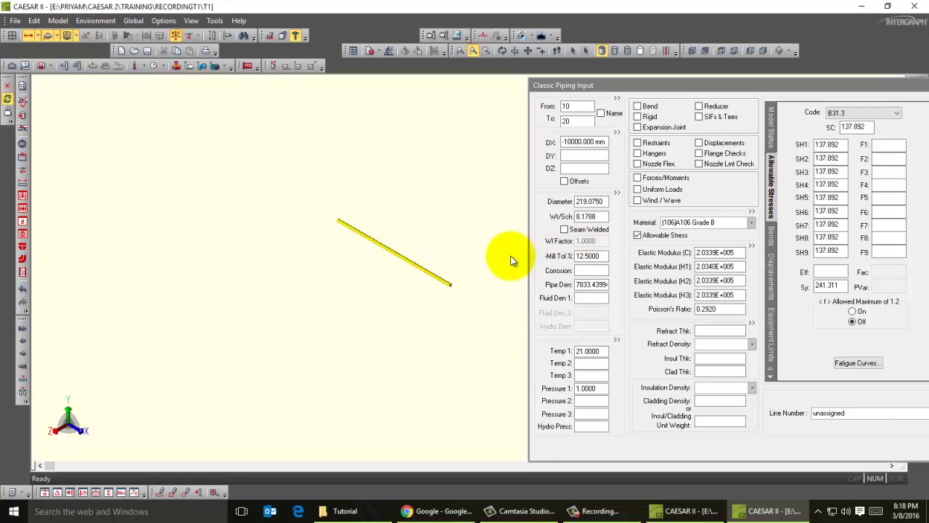
scroll(485, 272, up, 3)
scroll(485, 269, up, 1)
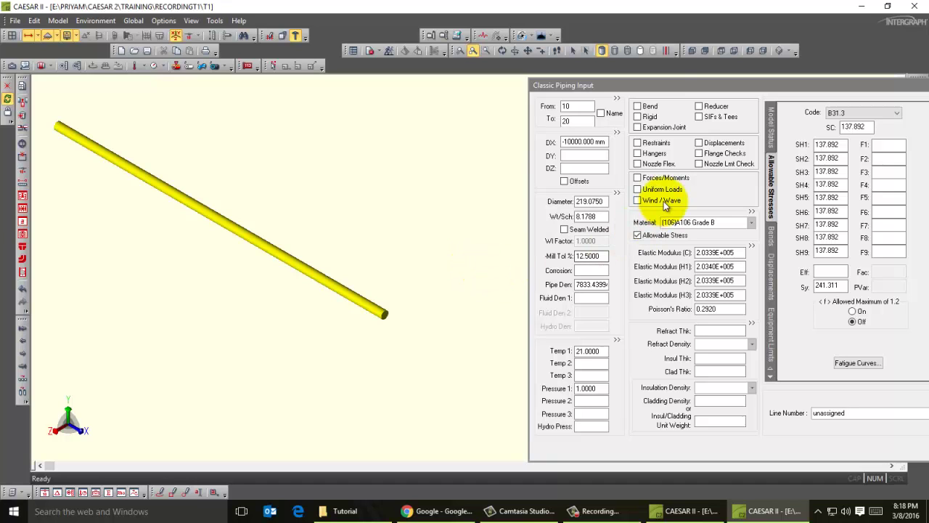
click(658, 86)
drag(659, 85, 847, 102)
drag(757, 98, 782, 92)
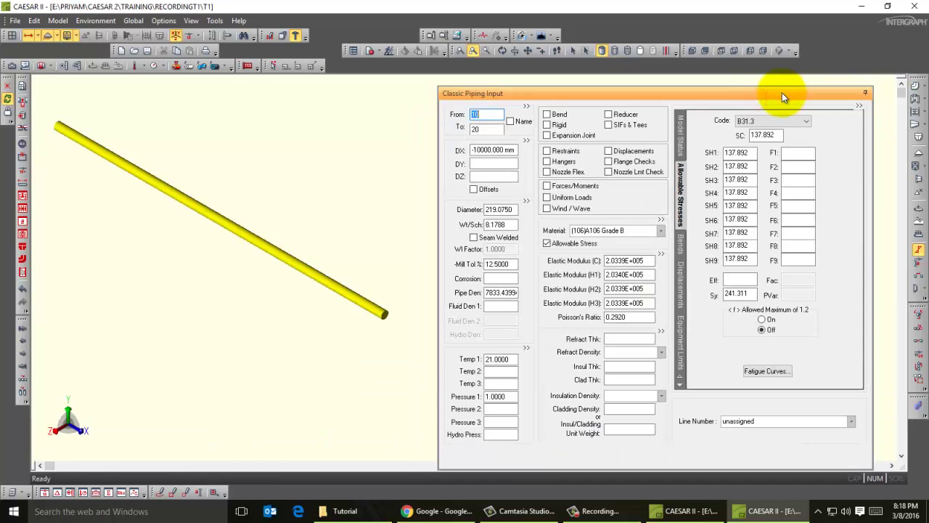
Step: Add a restraint of type ANC at node 10, leaving its stiffness blank
click(547, 151)
click(767, 148)
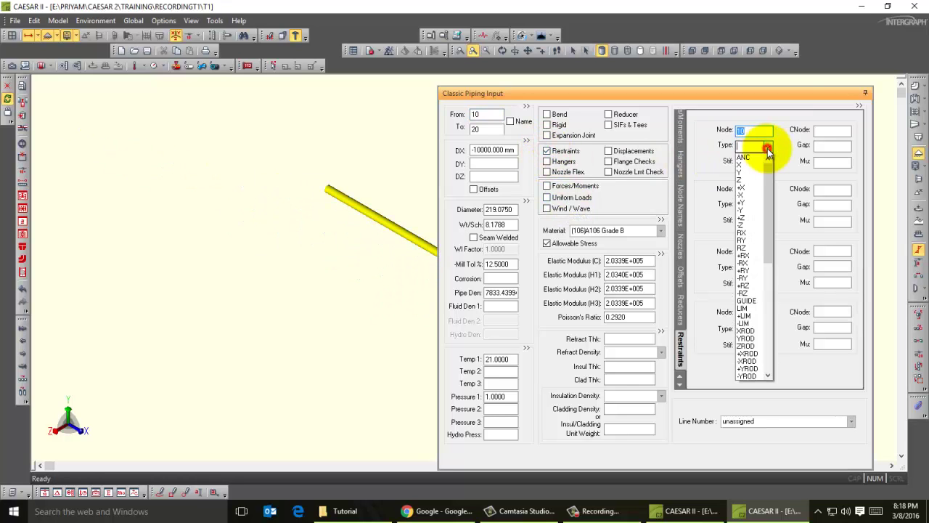
click(758, 158)
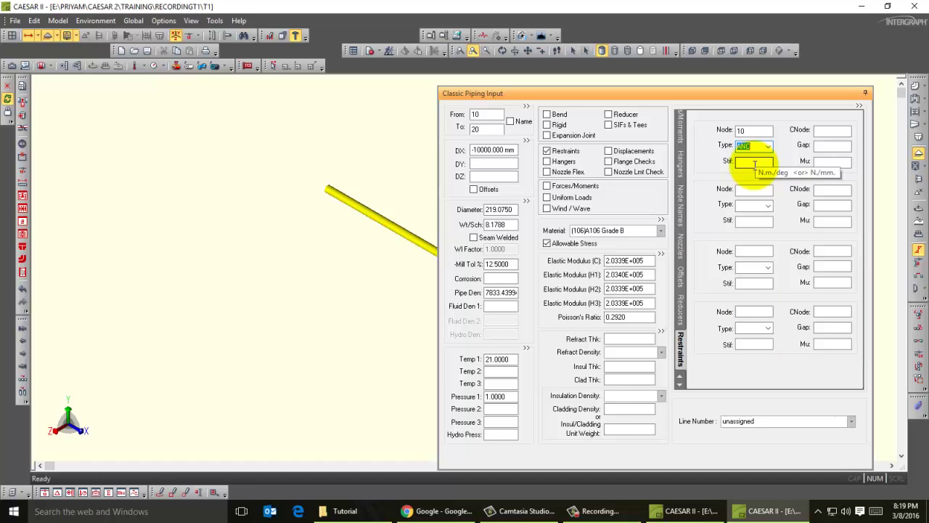
click(754, 163)
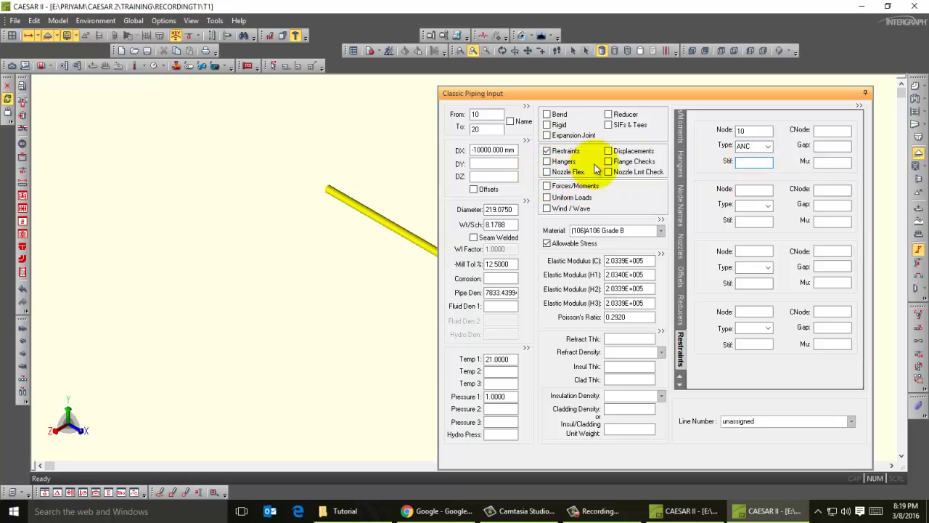
Step: Add a displacement at node 10 with a Vector 1 DY value of -2
click(608, 150)
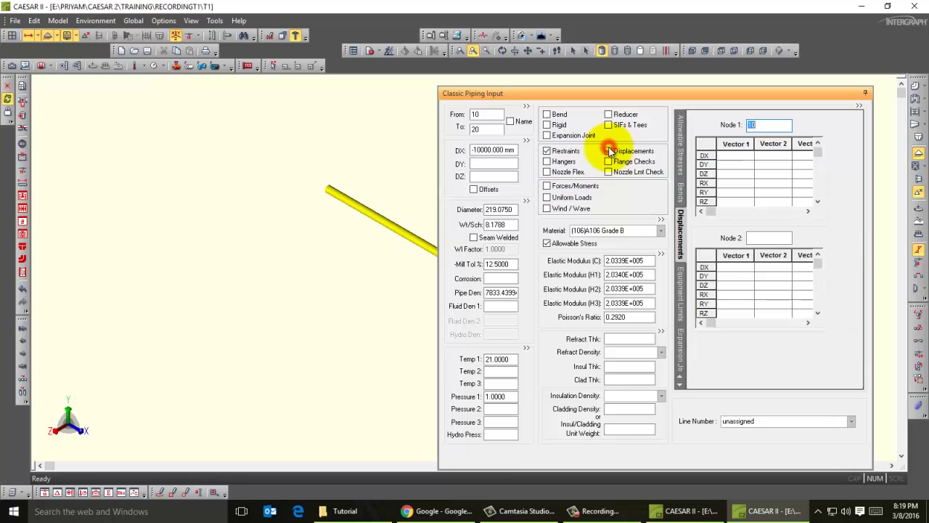
click(739, 164)
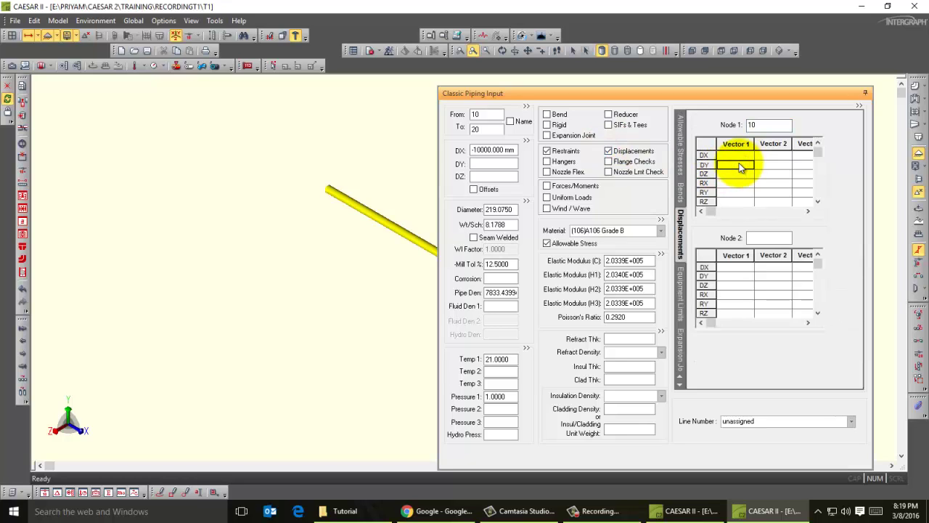
text(-2)
key(Return)
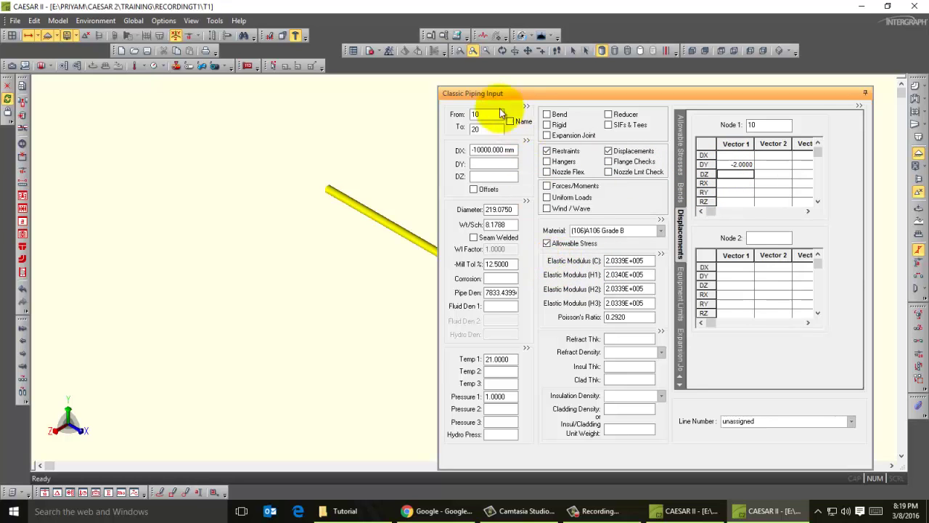
Step: Run the error checker on the model, read the reported messages and close the report
click(470, 97)
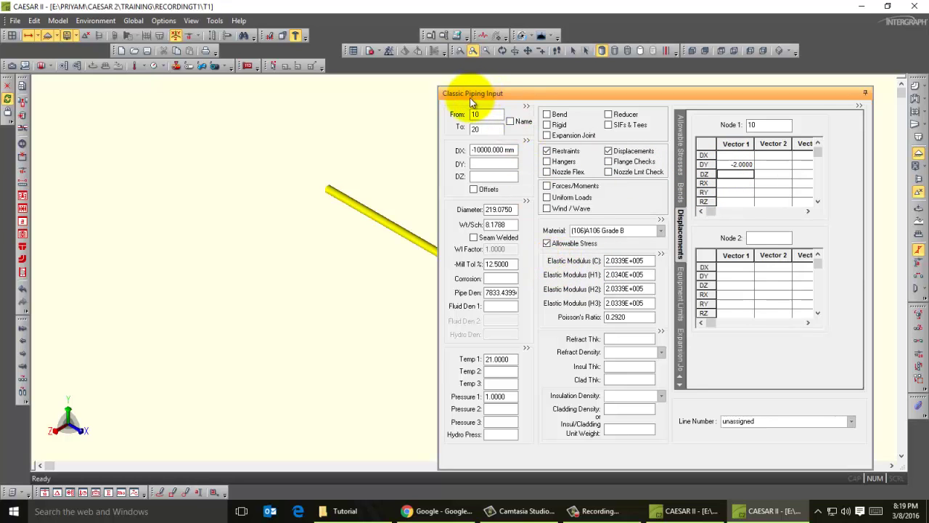
click(370, 52)
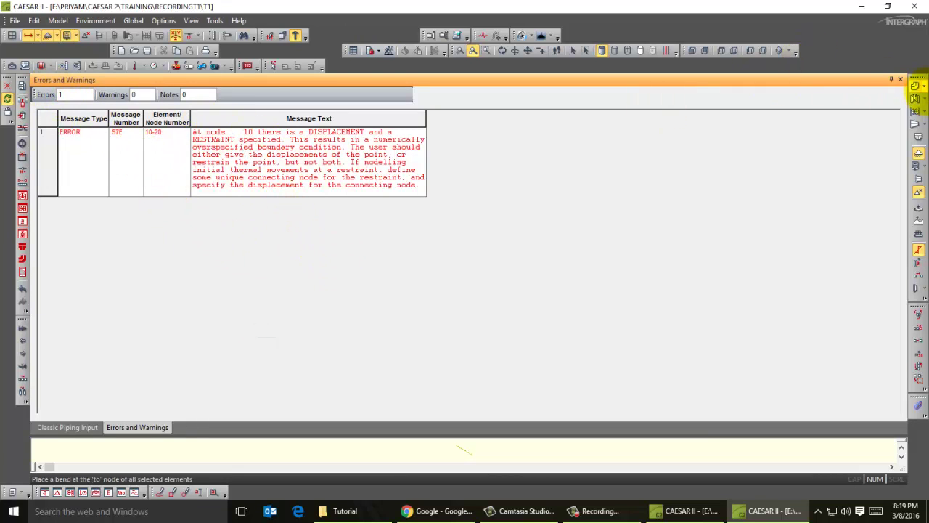
click(901, 80)
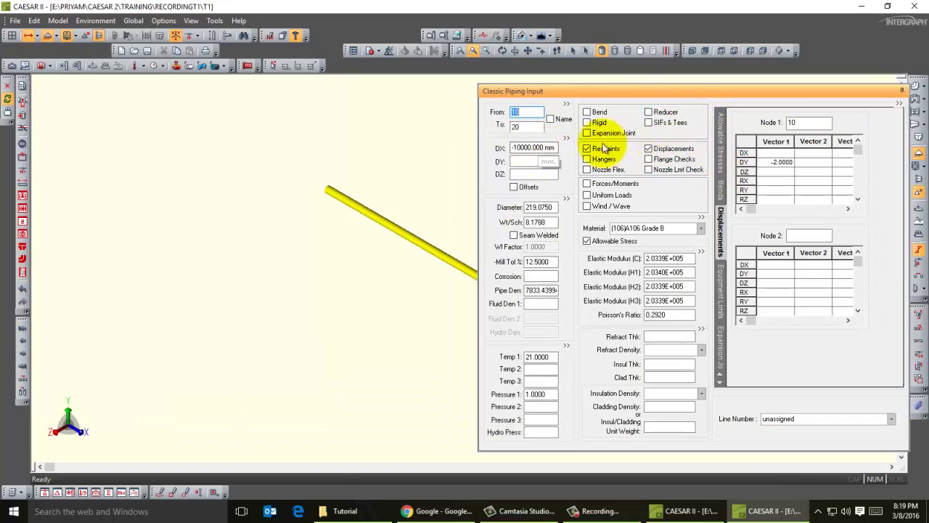
Step: Reassign the imposed displacement to node 20 and inspect the anchor on the pipe's end in the model view
double_click(648, 149)
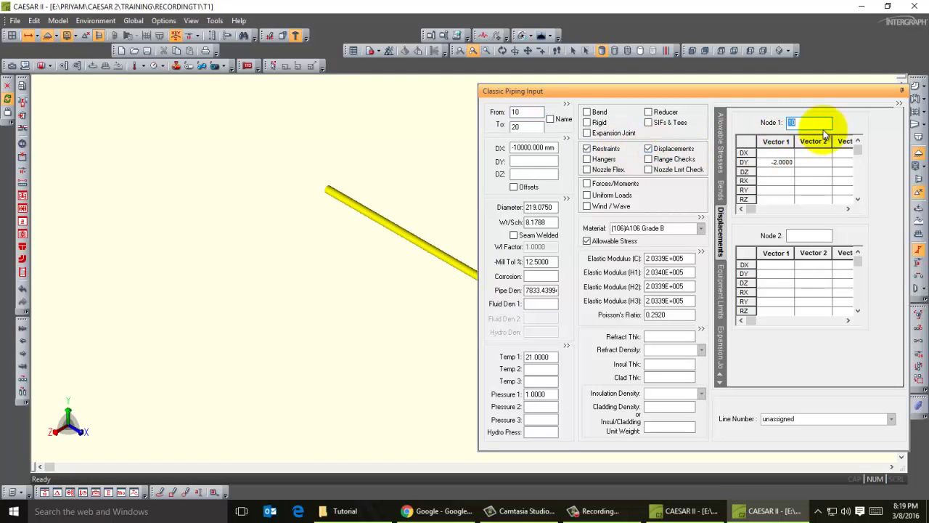
key(Tab)
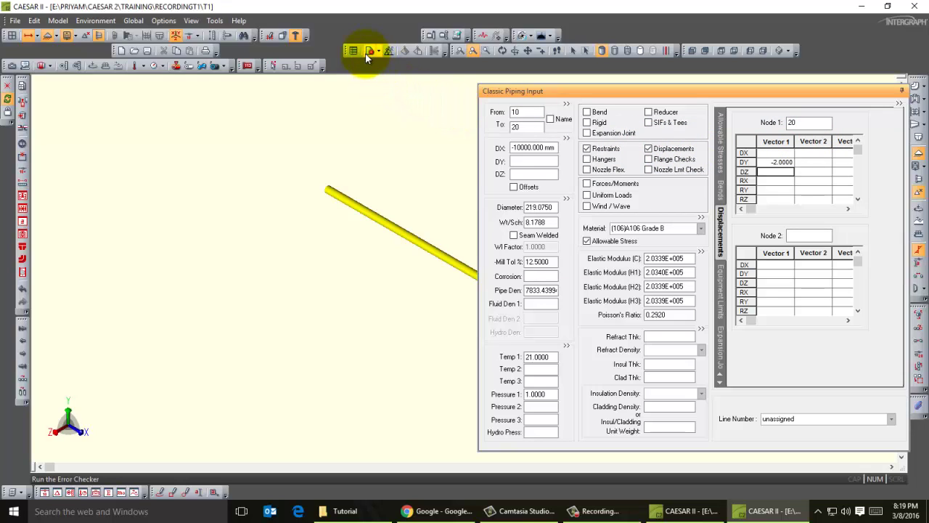
scroll(396, 187, down, 1)
scroll(394, 191, down, 2)
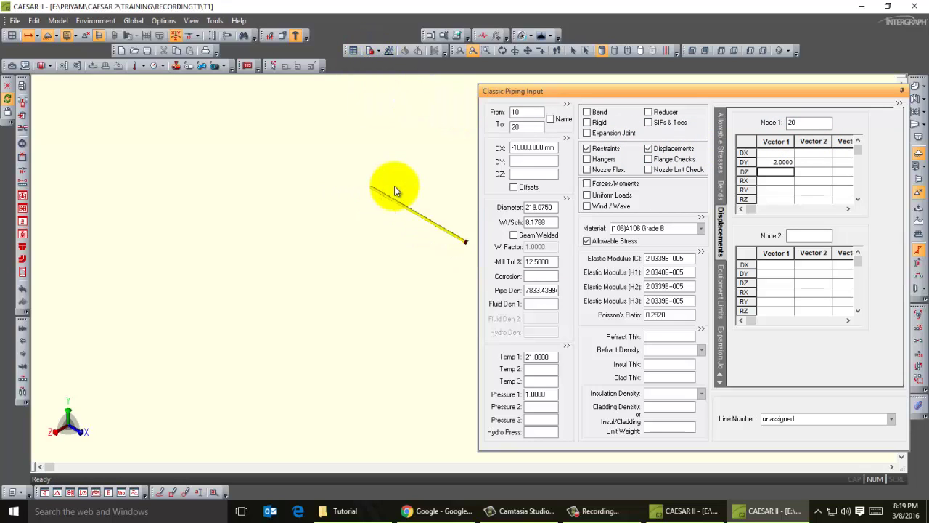
scroll(425, 216, up, 2)
click(445, 231)
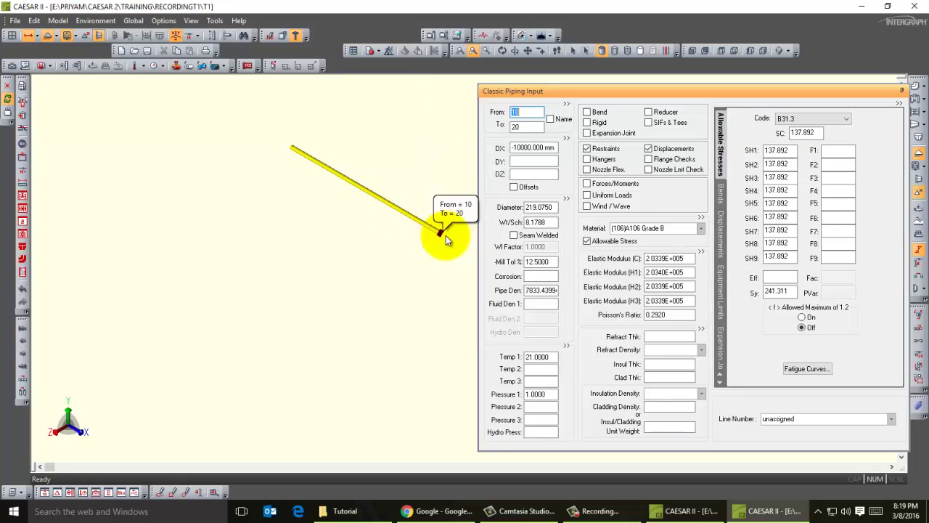
scroll(446, 236, up, 2)
scroll(436, 237, up, 1)
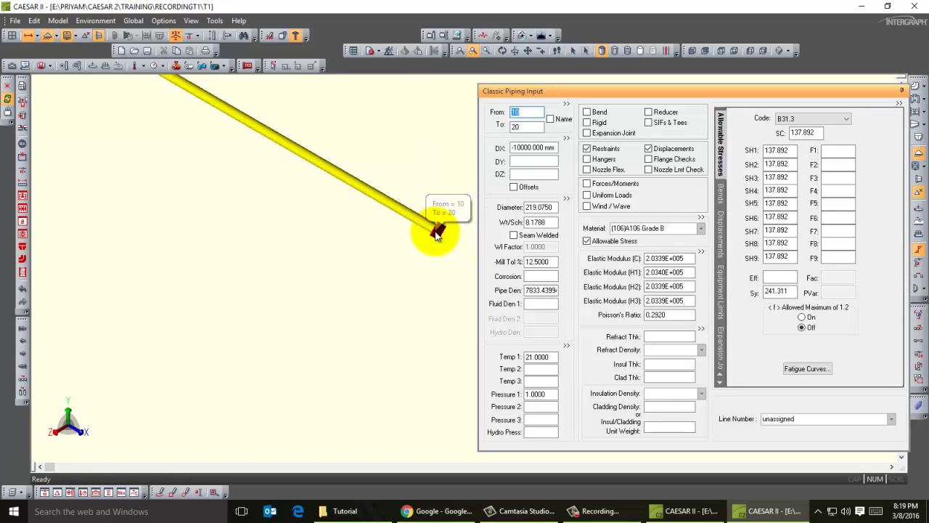
scroll(436, 237, down, 2)
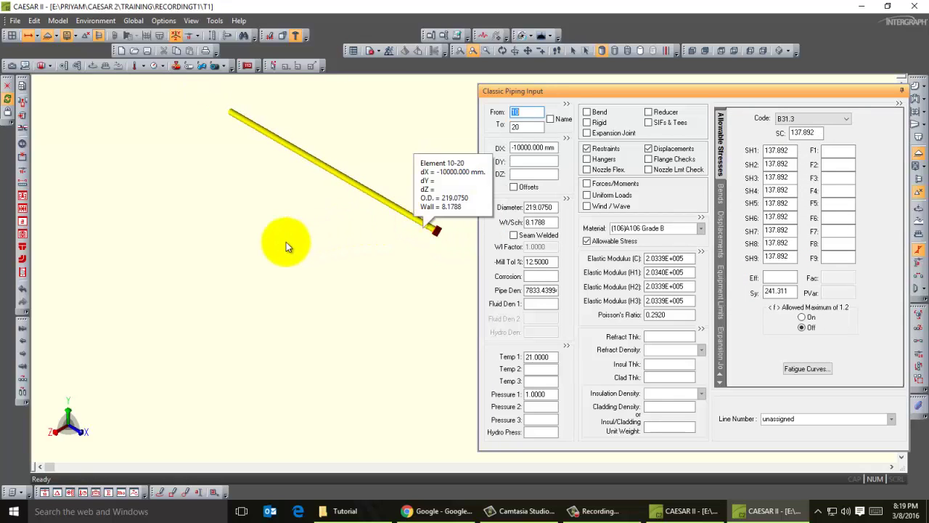
Step: Rerun the error checker and open the static analysis load case editor
click(370, 53)
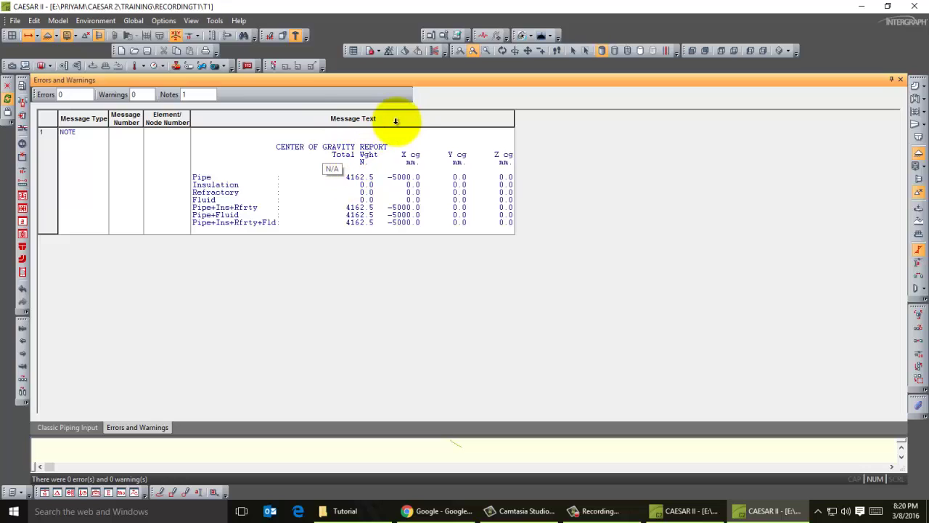
click(405, 52)
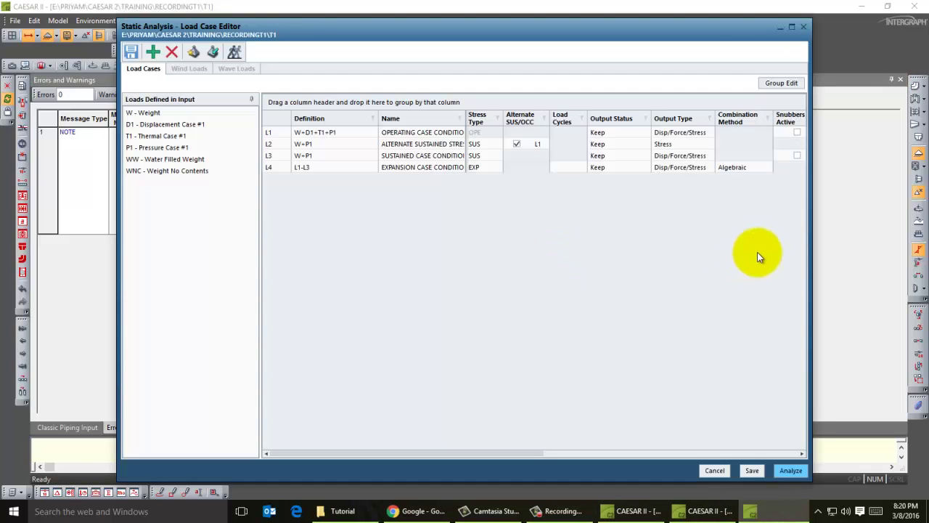
click(338, 210)
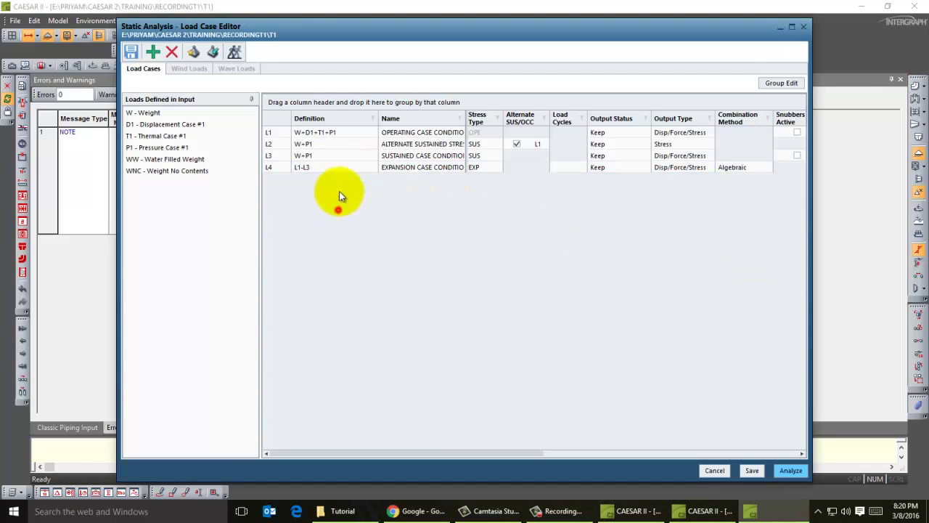
Step: Delete all four recommended load cases, L1 to L4, and confirm the deletion
click(332, 134)
drag(333, 143, 331, 167)
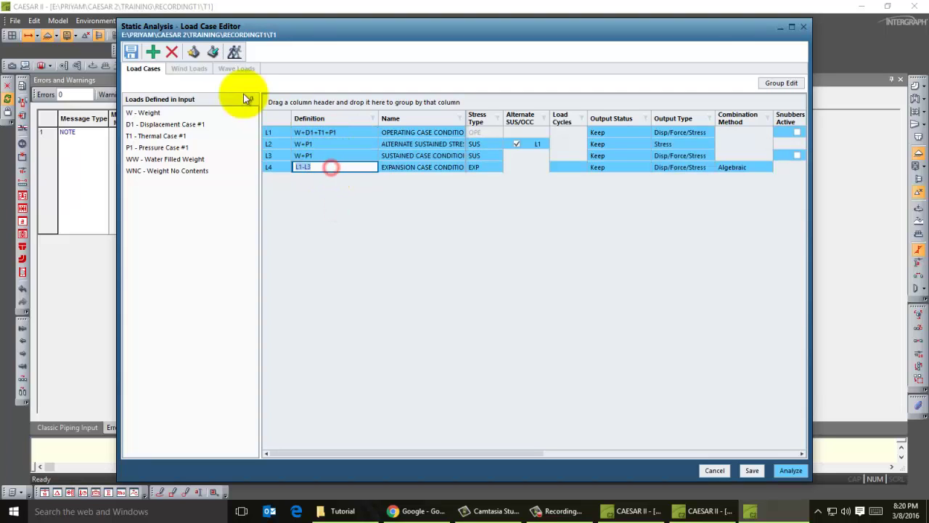
click(172, 52)
click(482, 300)
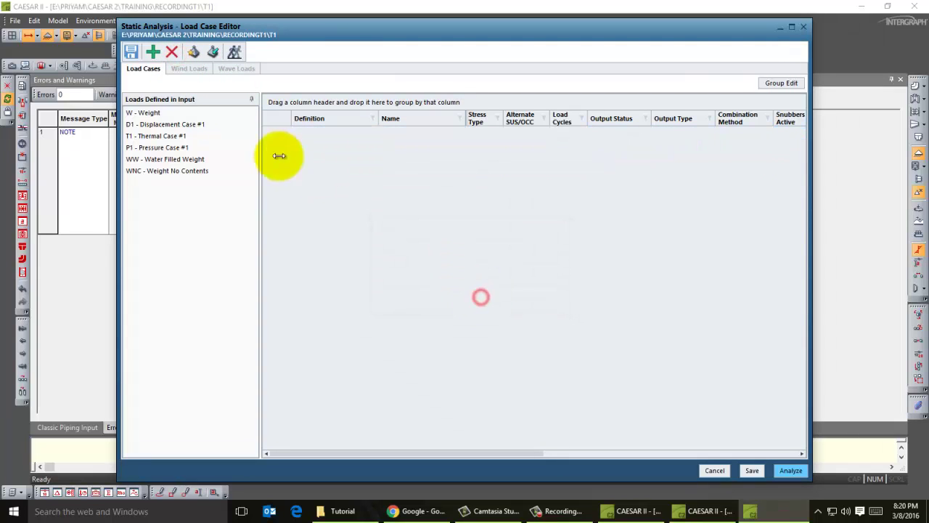
Step: Add a load case defined by displacement case D1 only and set its stress type to SUS
click(180, 124)
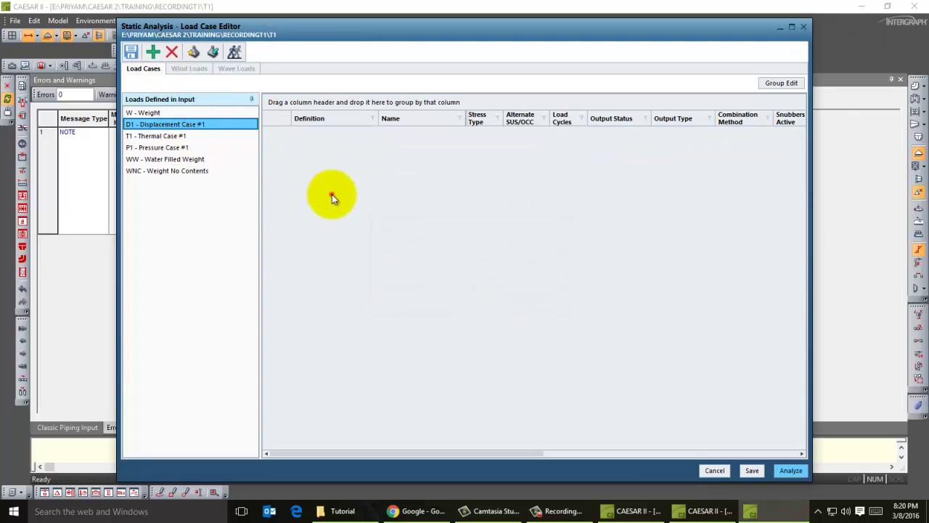
click(332, 194)
click(160, 56)
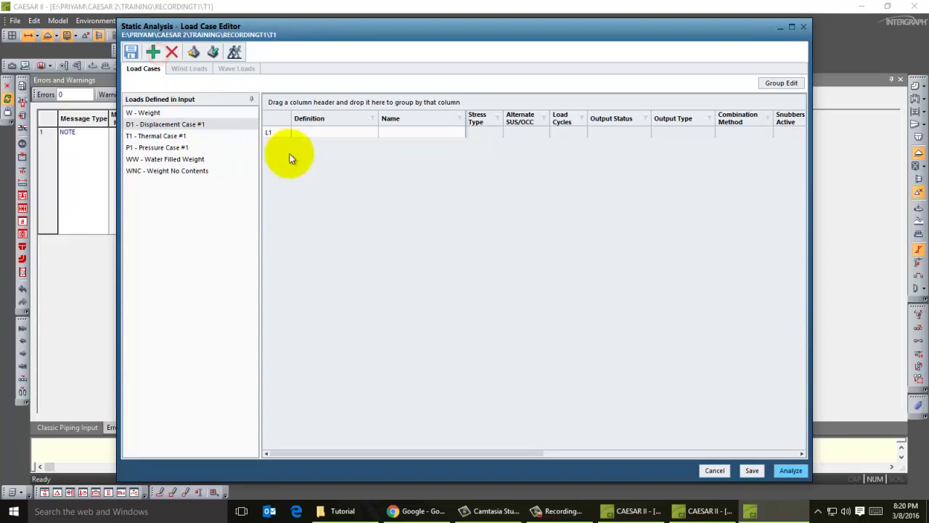
click(149, 124)
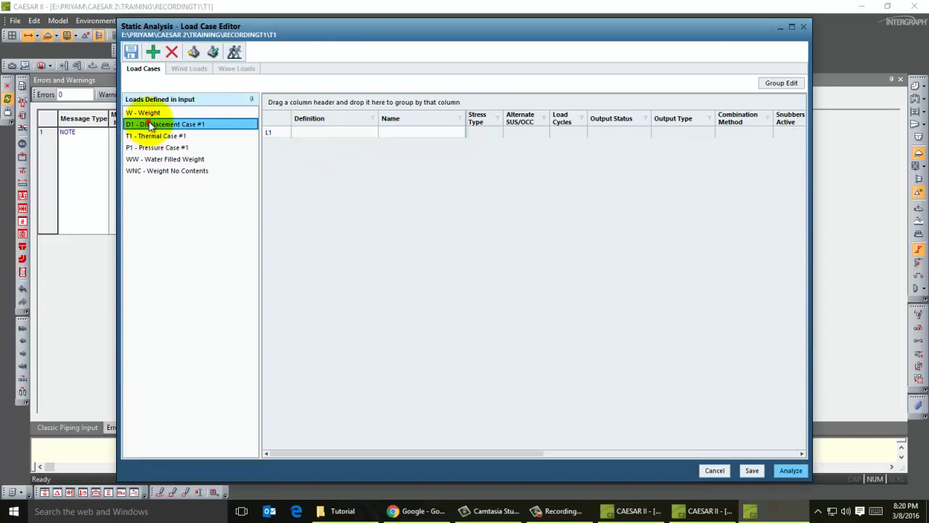
drag(156, 124, 326, 130)
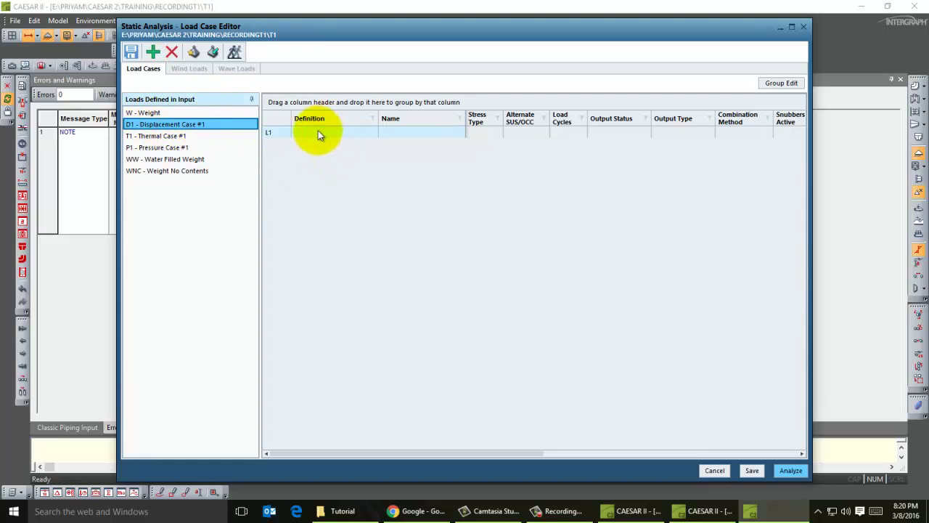
drag(141, 125, 321, 134)
click(491, 131)
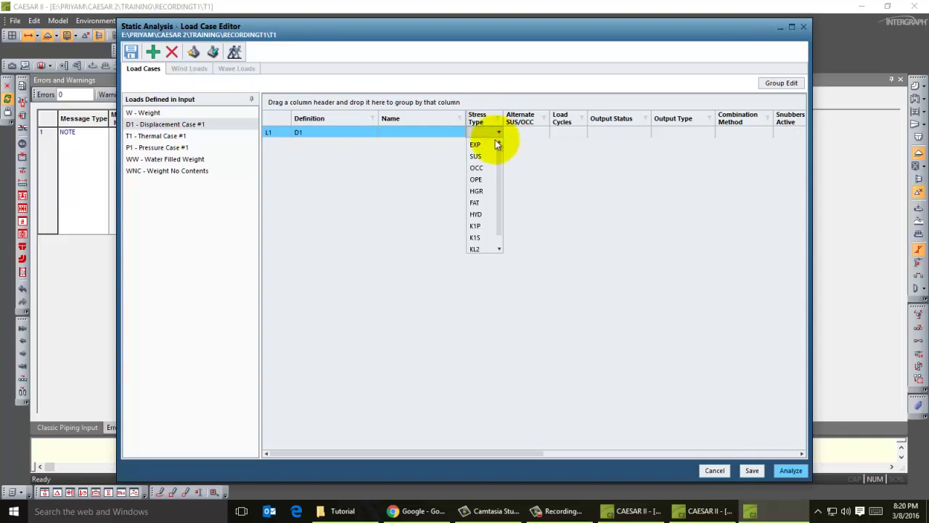
click(486, 158)
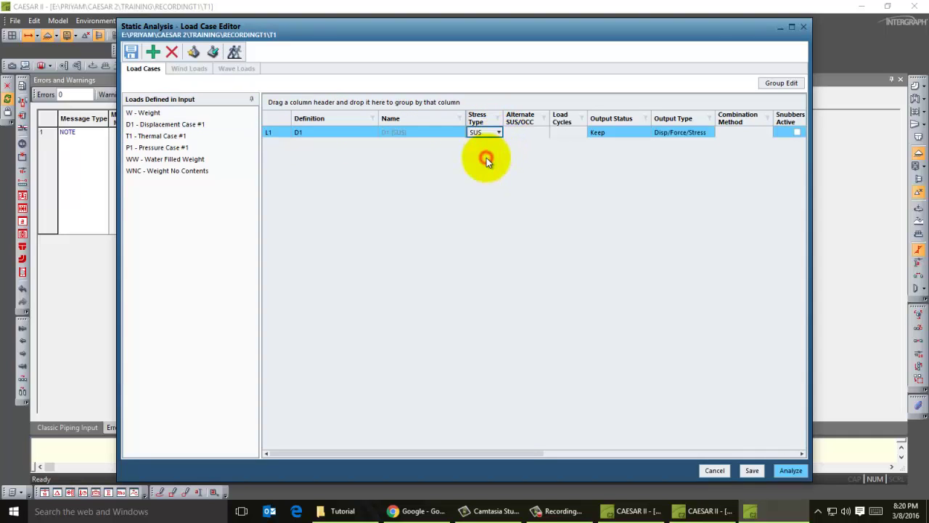
Step: Run the static analysis, continuing without the loads that are not used in any load case
click(790, 475)
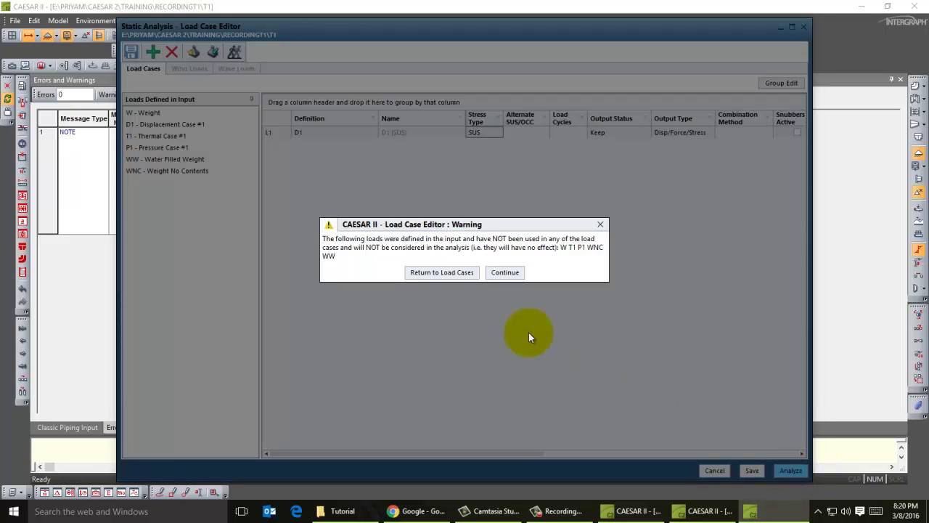
click(501, 273)
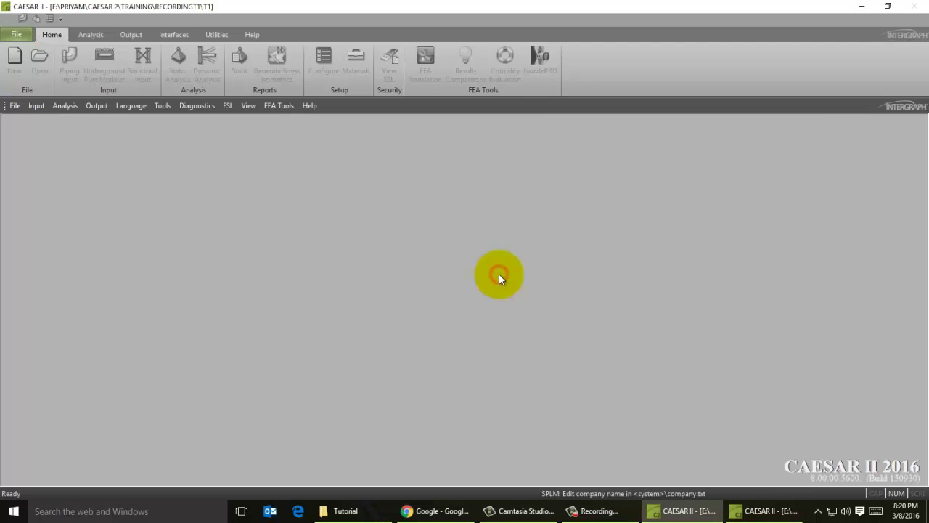